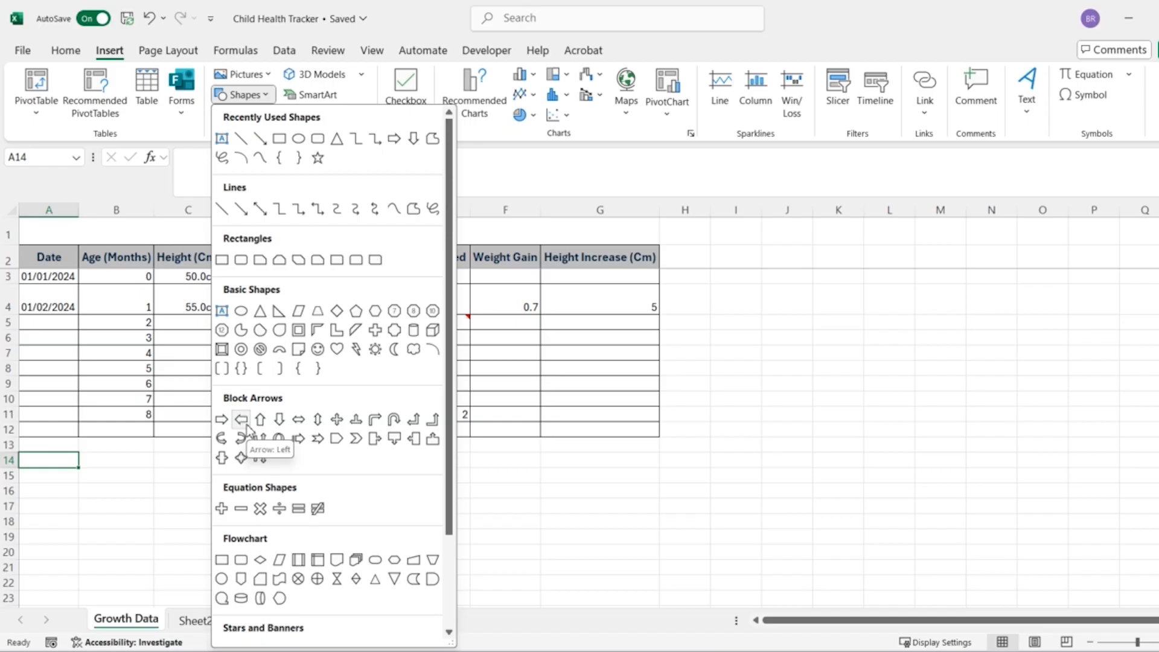
# - Insert a left block arrow about 0.13 cm high and 2.2 cm wide beside the Height Increase value in row 4
pyautogui.click(246, 425)
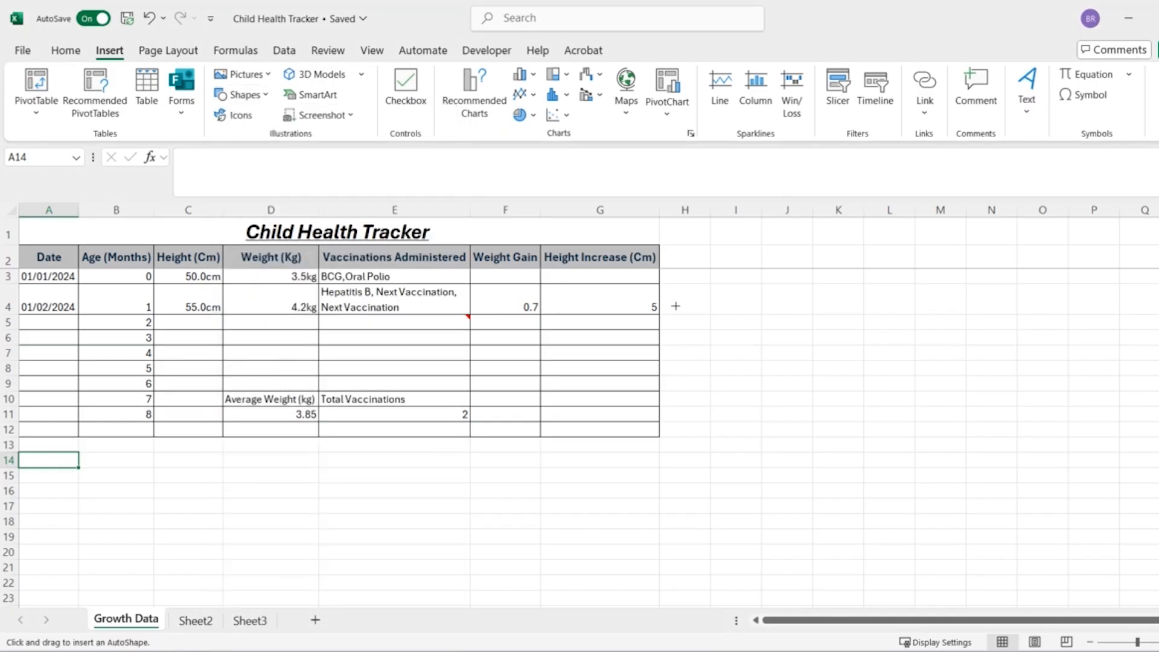
pyautogui.moveTo(673, 305); pyautogui.dragTo(744, 306)
pyautogui.click(776, 306)
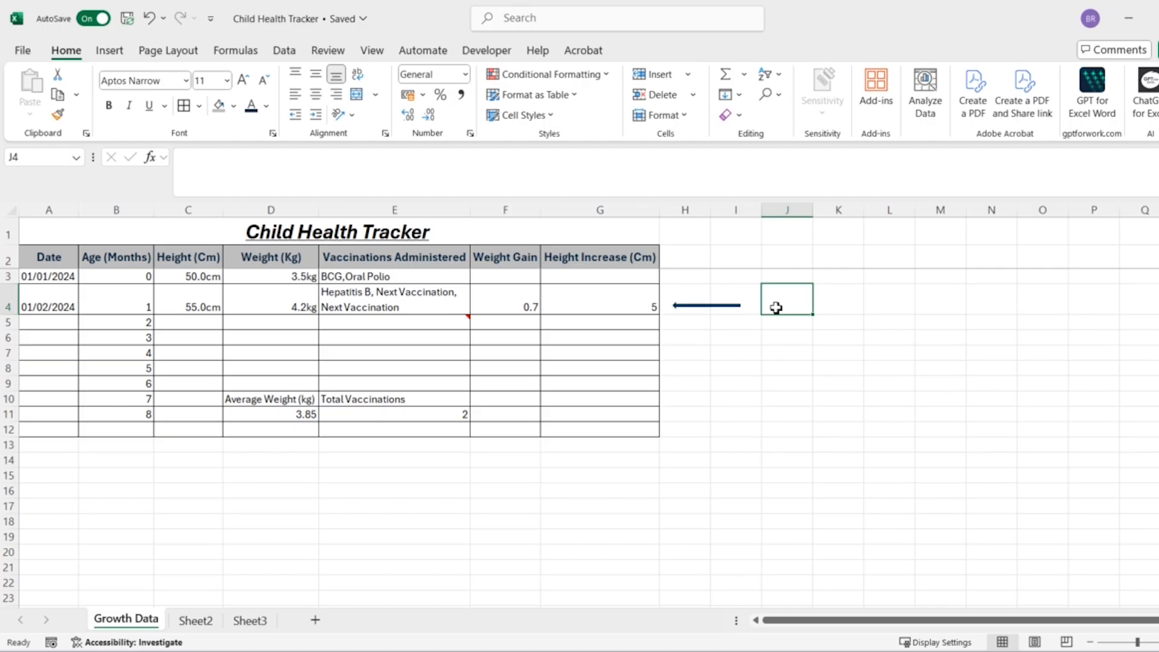
# - Fill the left arrow beside row 4 with the theme green and enlarge it so it can hold text
pyautogui.click(700, 306)
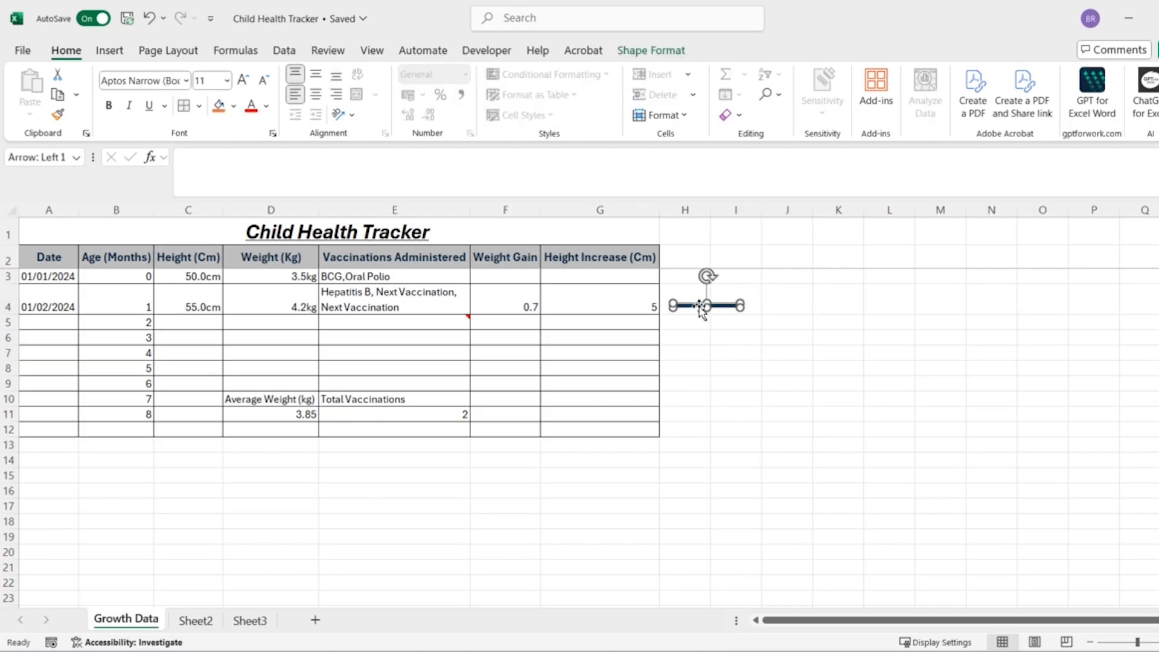
pyautogui.click(681, 59)
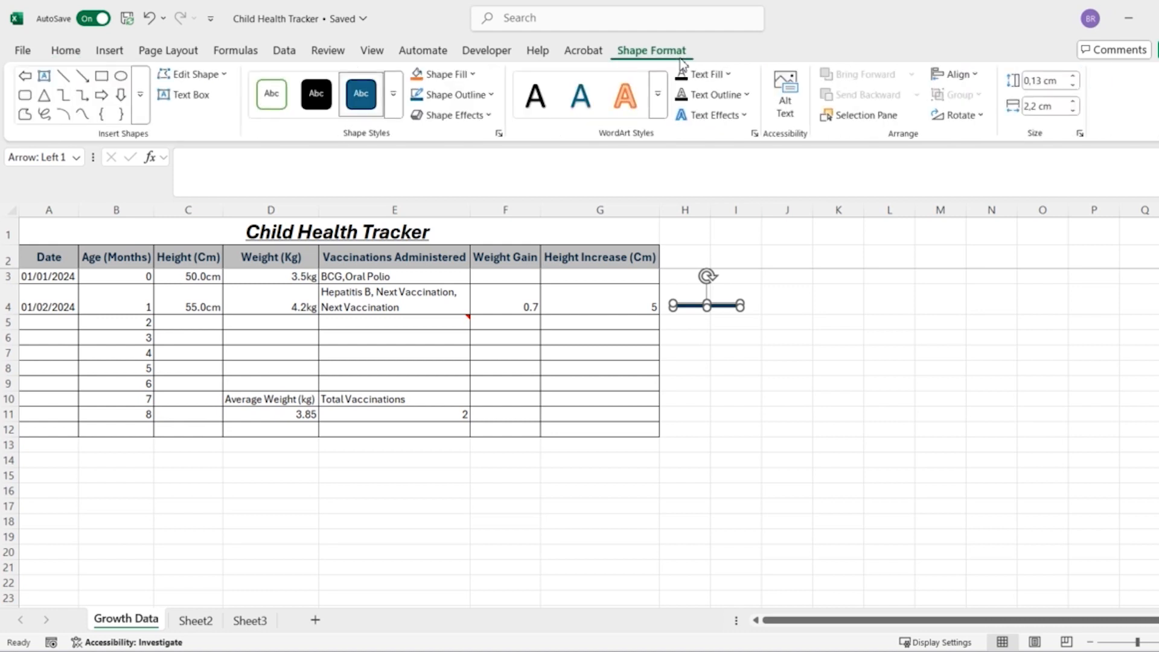
pyautogui.click(474, 74)
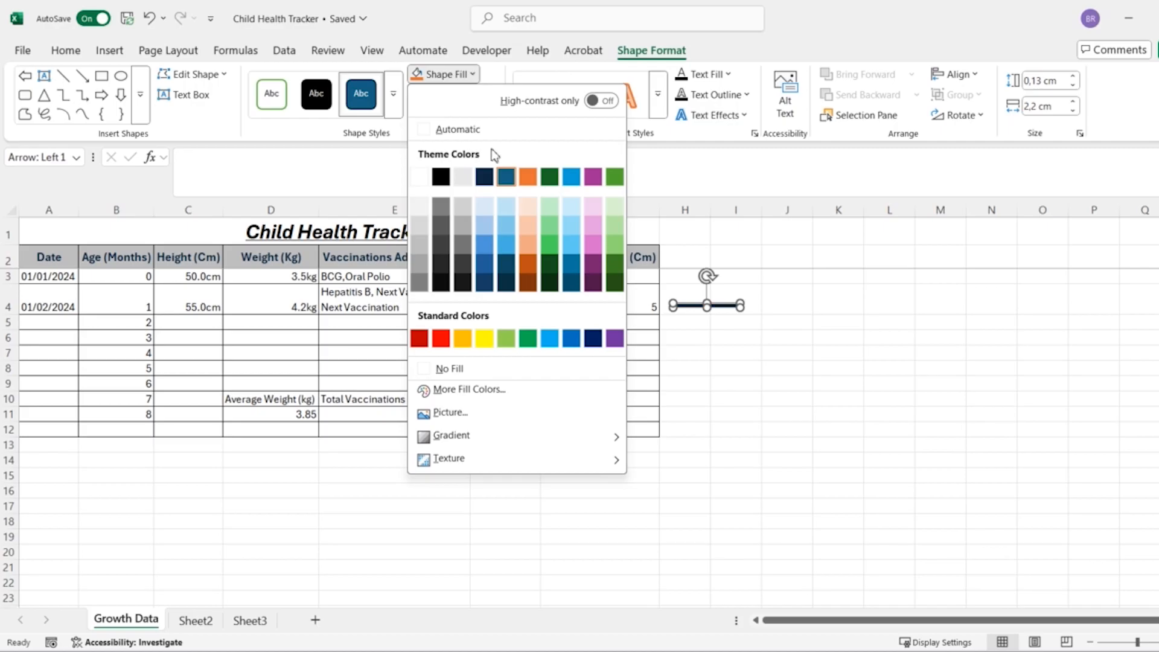
pyautogui.click(614, 176)
pyautogui.moveTo(757, 331); pyautogui.dragTo(782, 326)
# - Add the text "Healthy Height Achieved" to the green arrow and enlarge it to about 2.54 by 4.15 cm
pyautogui.rightClick(758, 302)
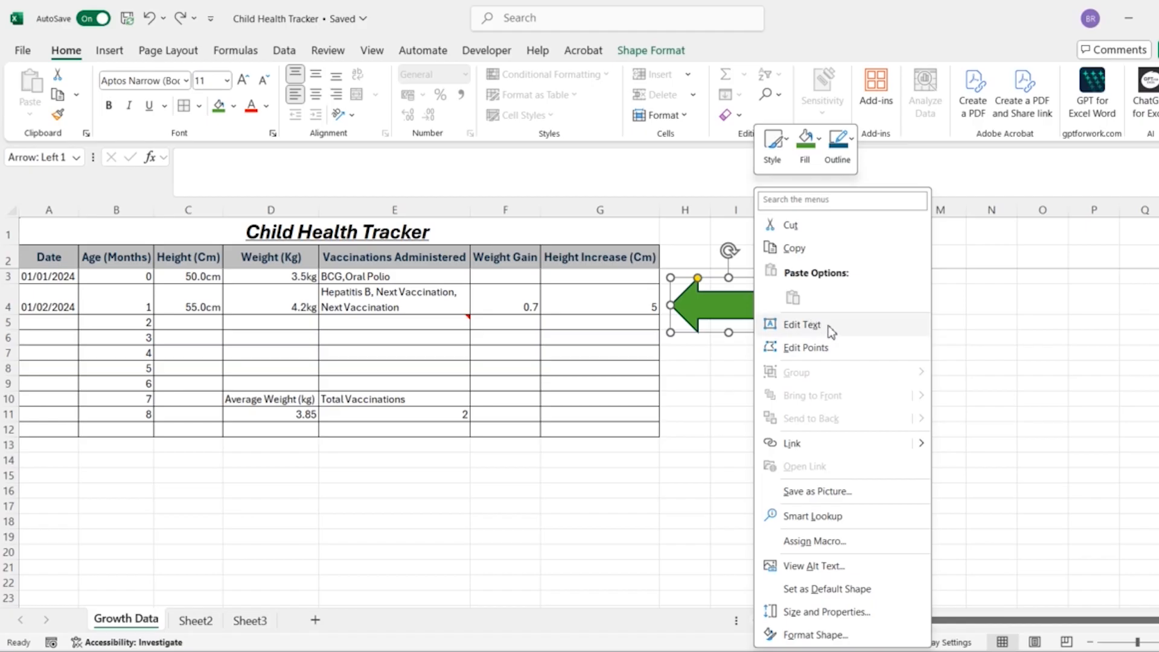
pyautogui.click(826, 325)
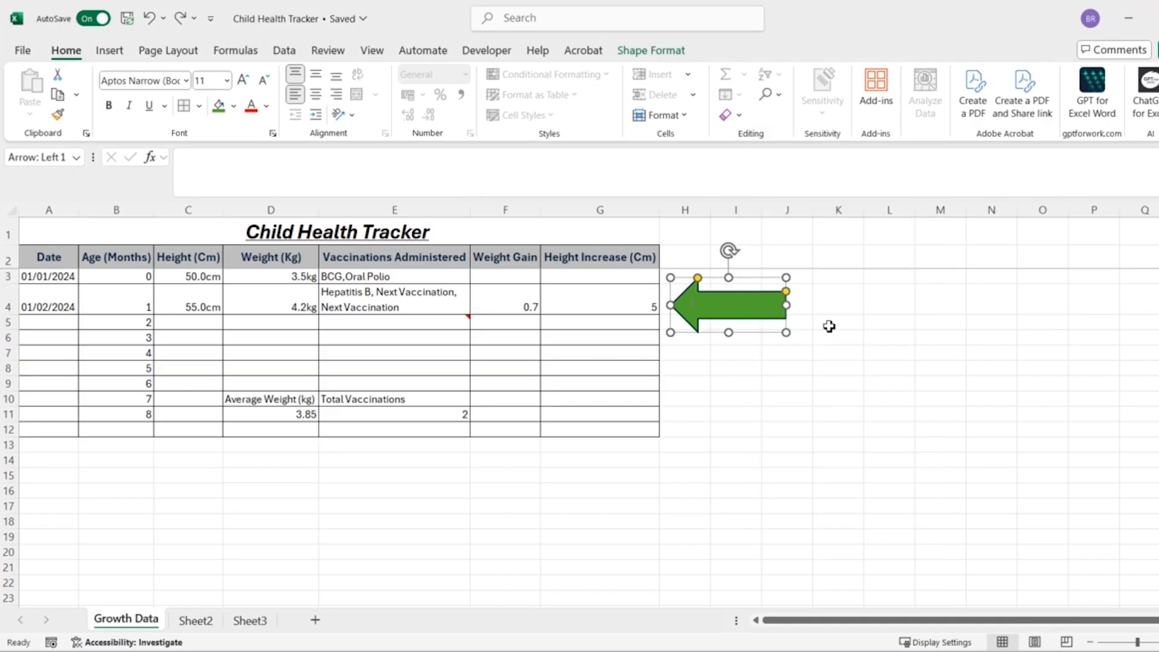
pyautogui.write('Healthy')
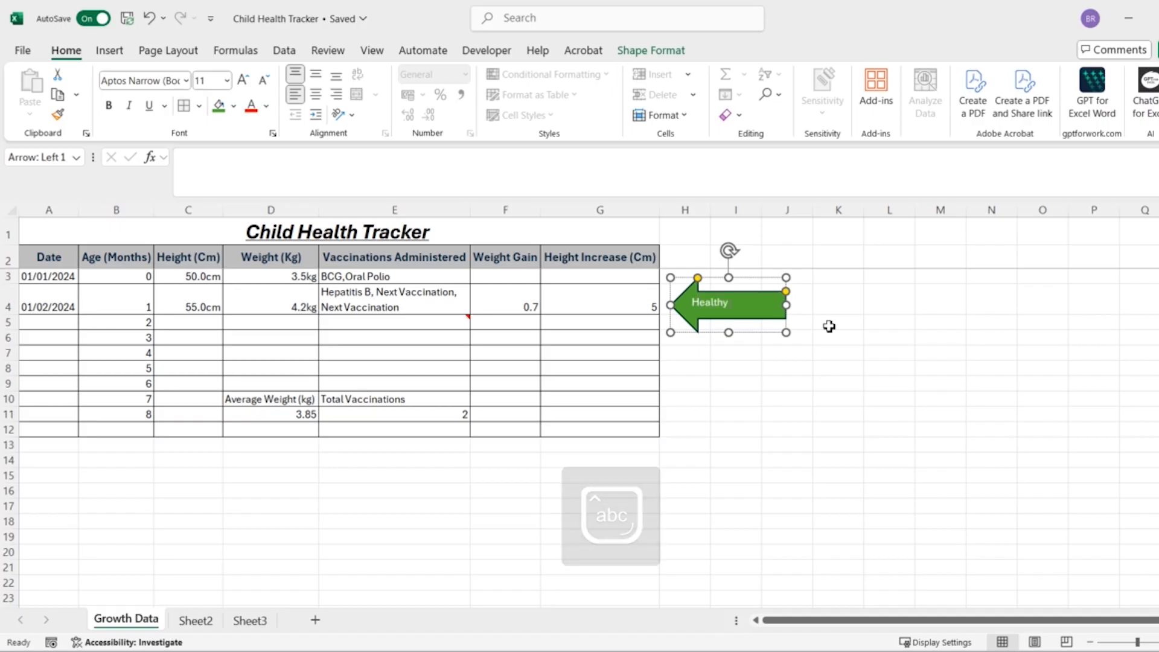
pyautogui.write(' Height Achieved')
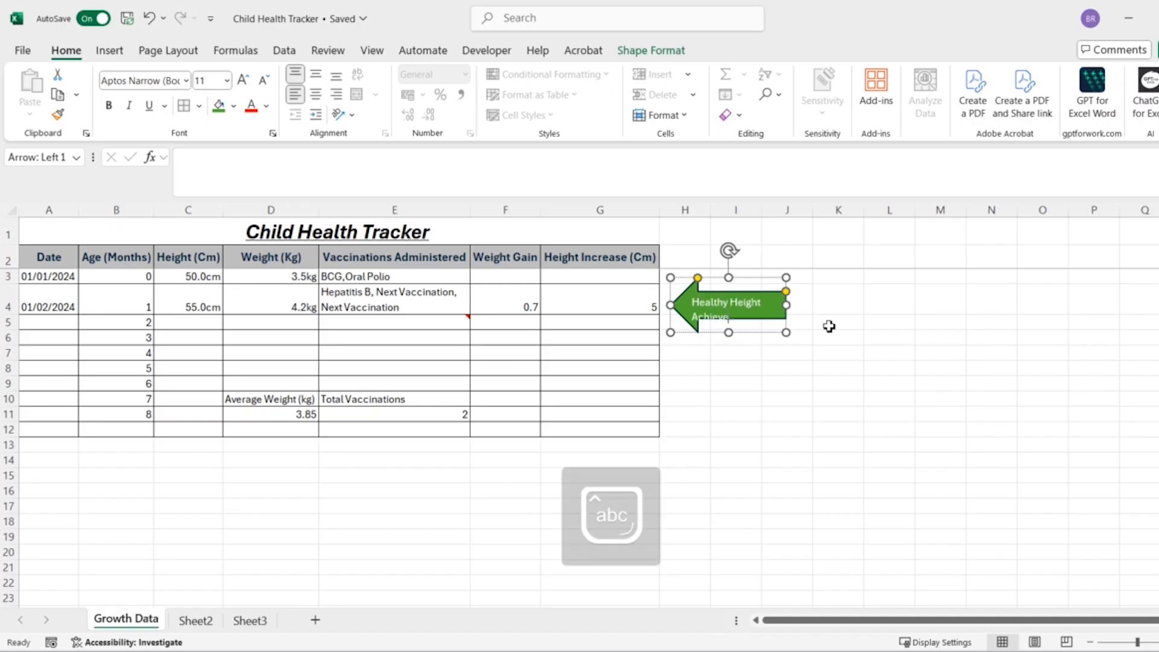
pyautogui.moveTo(786, 332)
pyautogui.mouseDown()
pyautogui.moveTo(796, 354)
pyautogui.moveTo(779, 318)
pyautogui.mouseUp()
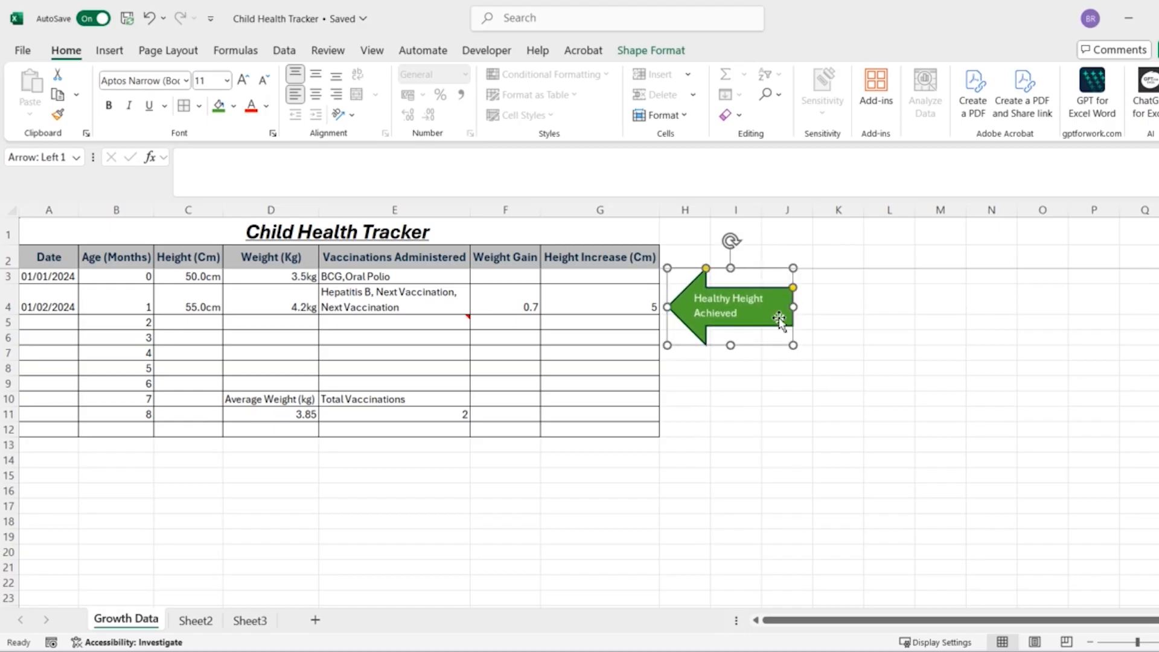
pyautogui.click(841, 323)
pyautogui.click(783, 305)
pyautogui.click(673, 50)
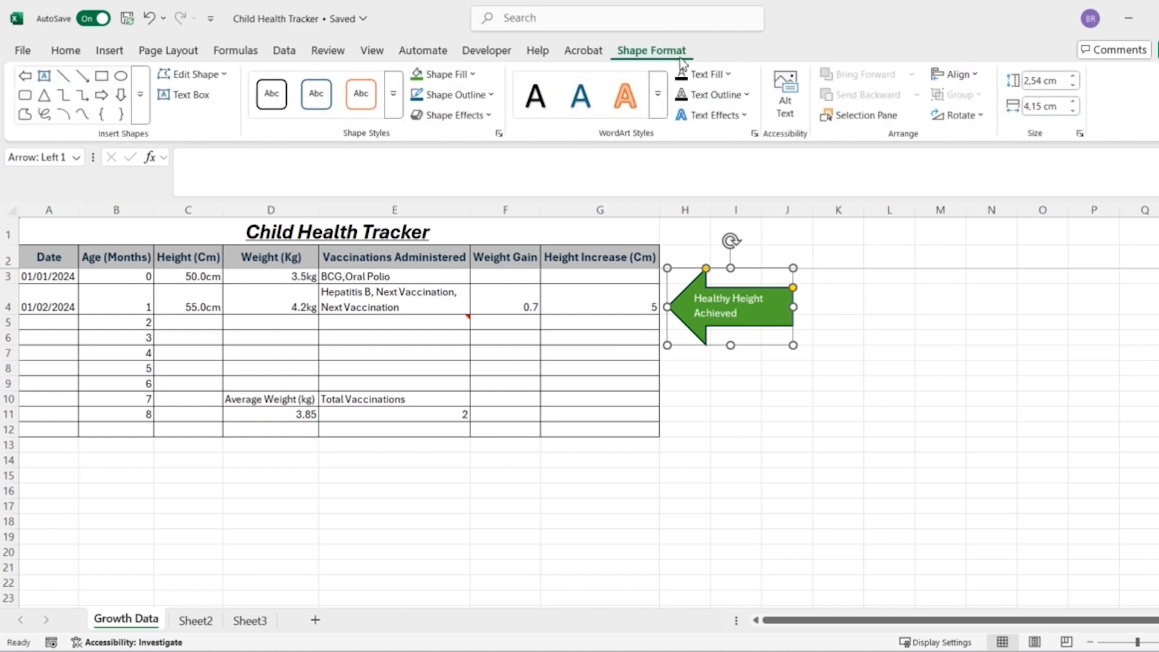
pyautogui.click(489, 115)
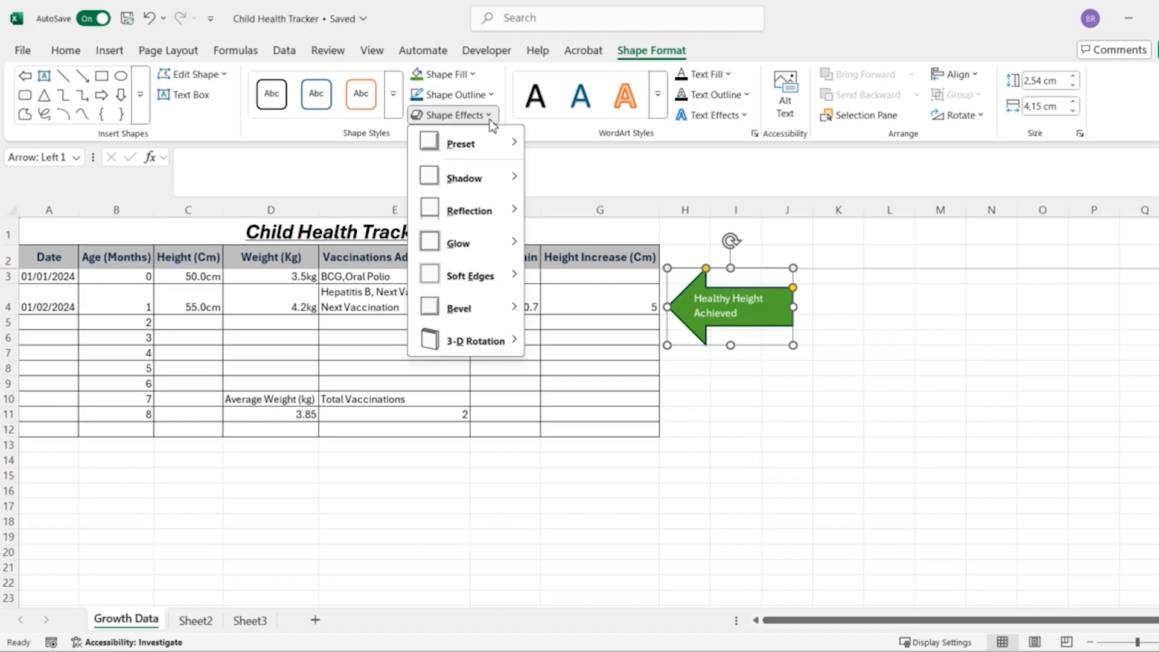
pyautogui.click(891, 304)
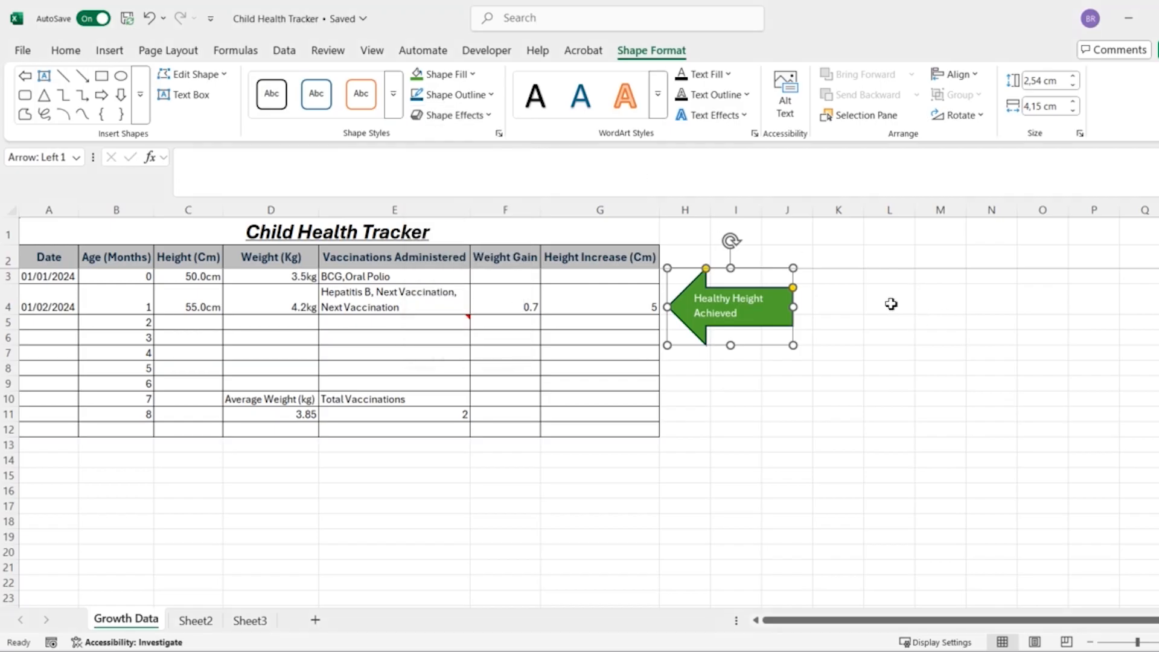
pyautogui.click(891, 303)
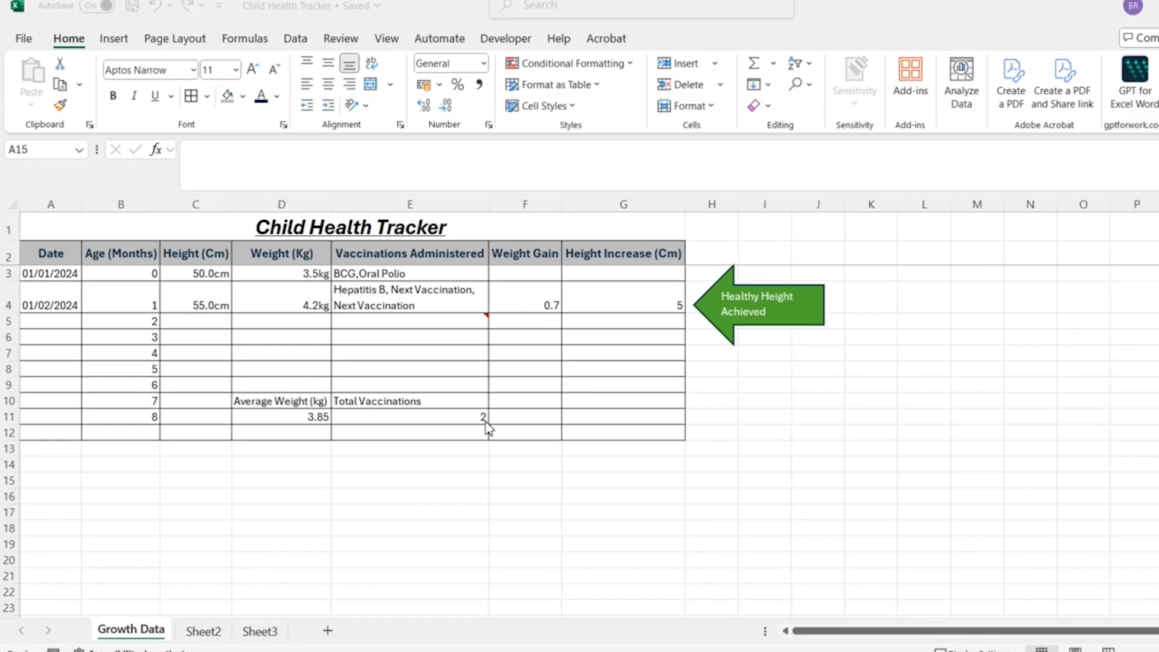
# - Insert the "Road to Health Cover" picture from this device's Desktop over the cells, starting at A15
pyautogui.click(130, 47)
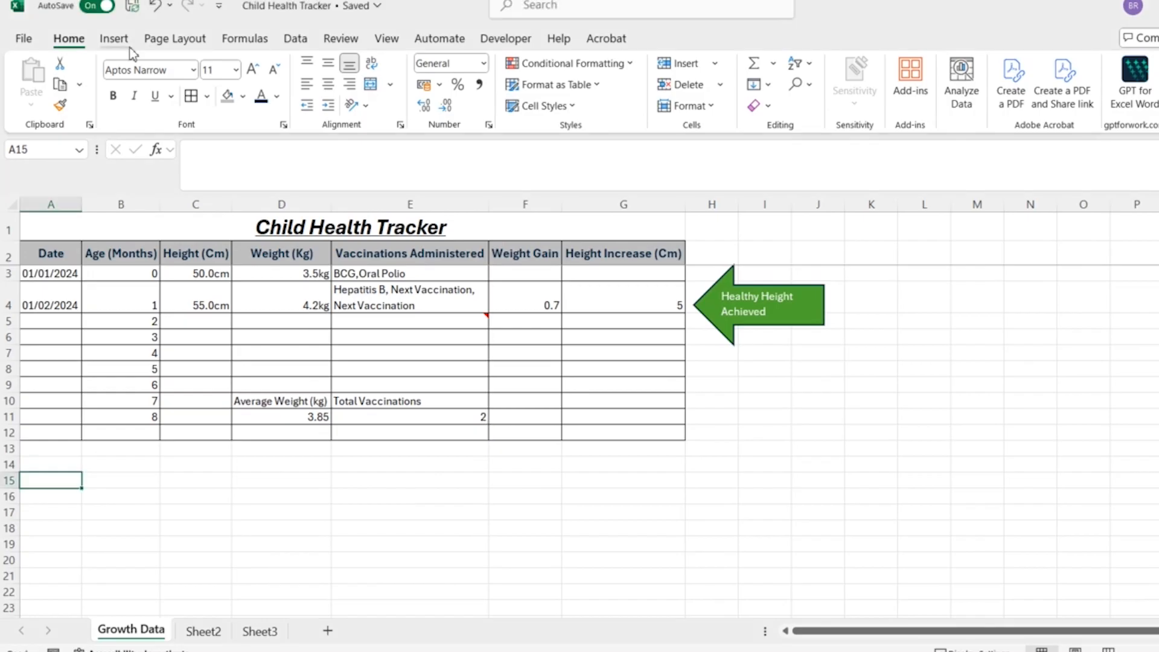
pyautogui.click(132, 53)
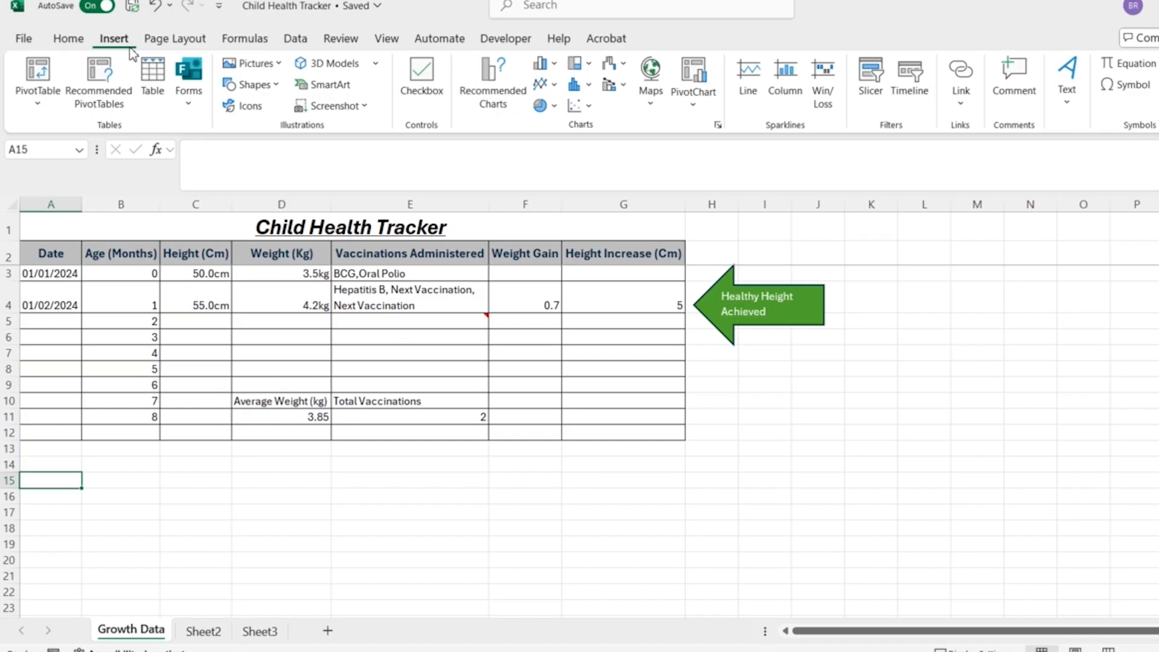
pyautogui.click(279, 64)
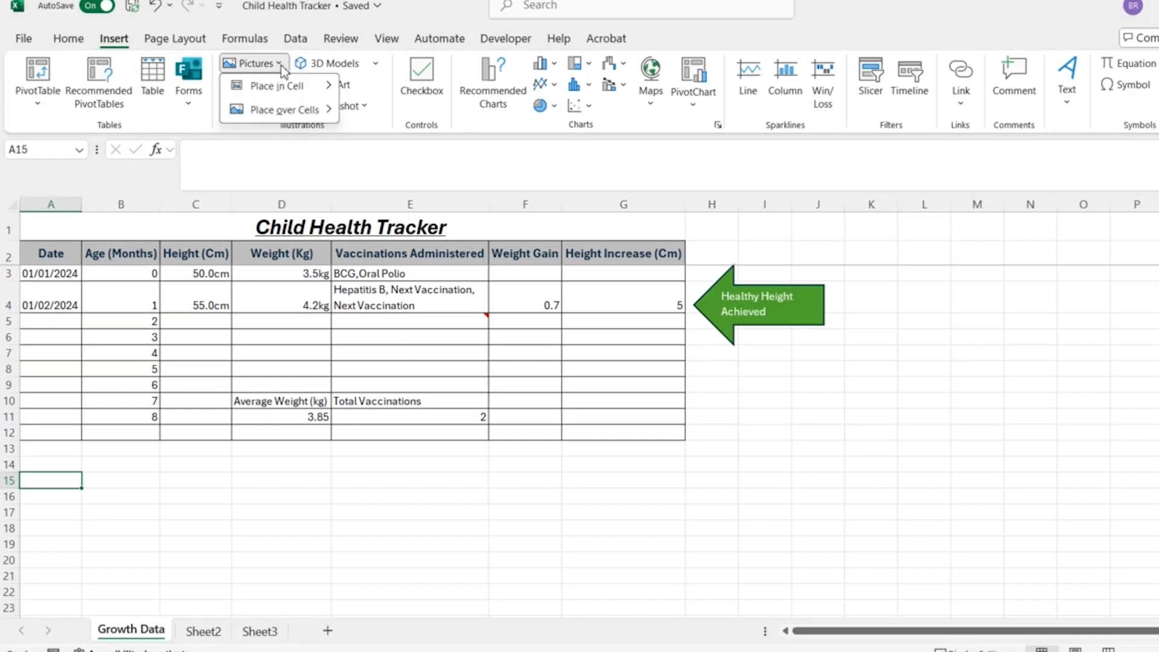
pyautogui.moveTo(331, 89)
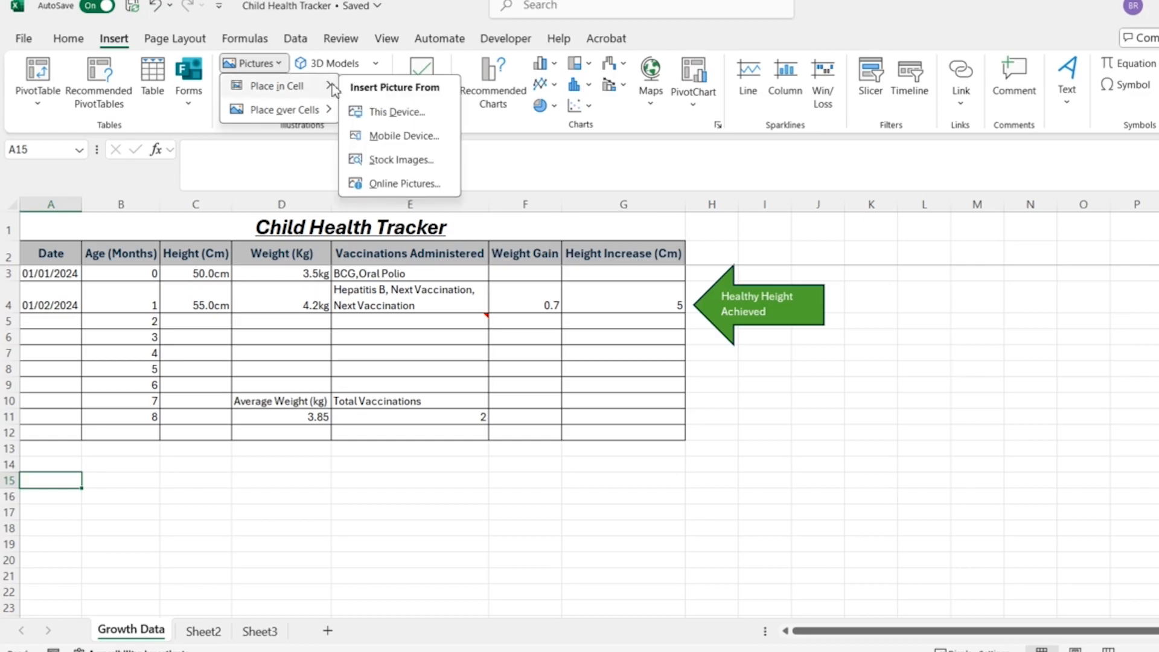
pyautogui.moveTo(333, 118)
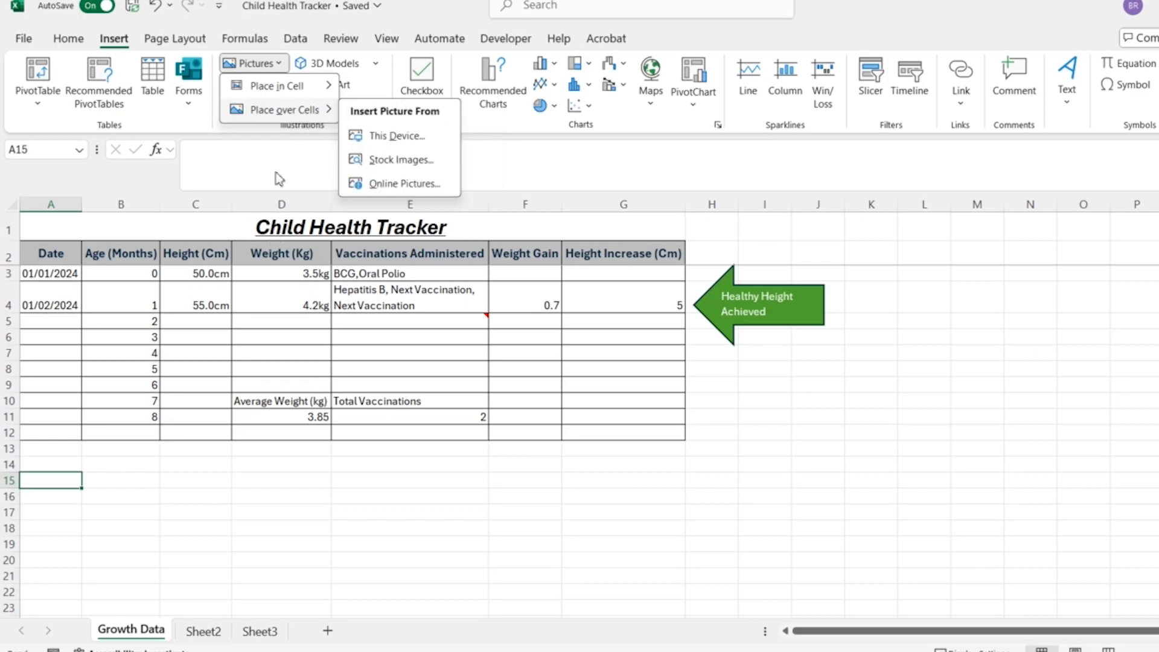
pyautogui.click(430, 134)
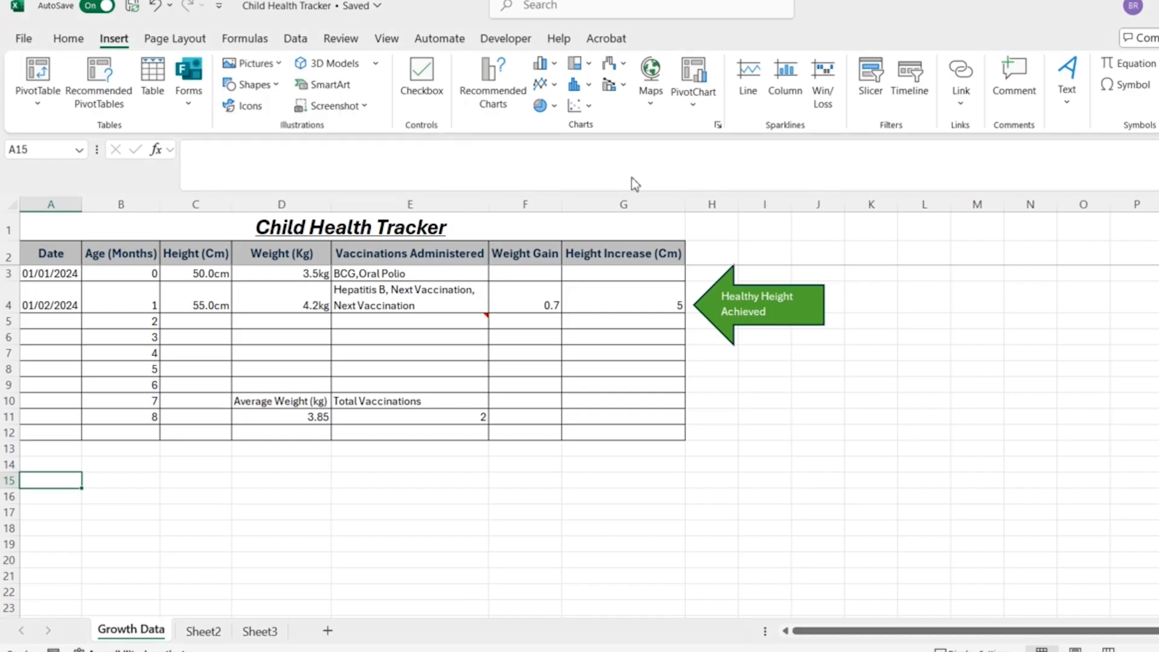
pyautogui.click(284, 158)
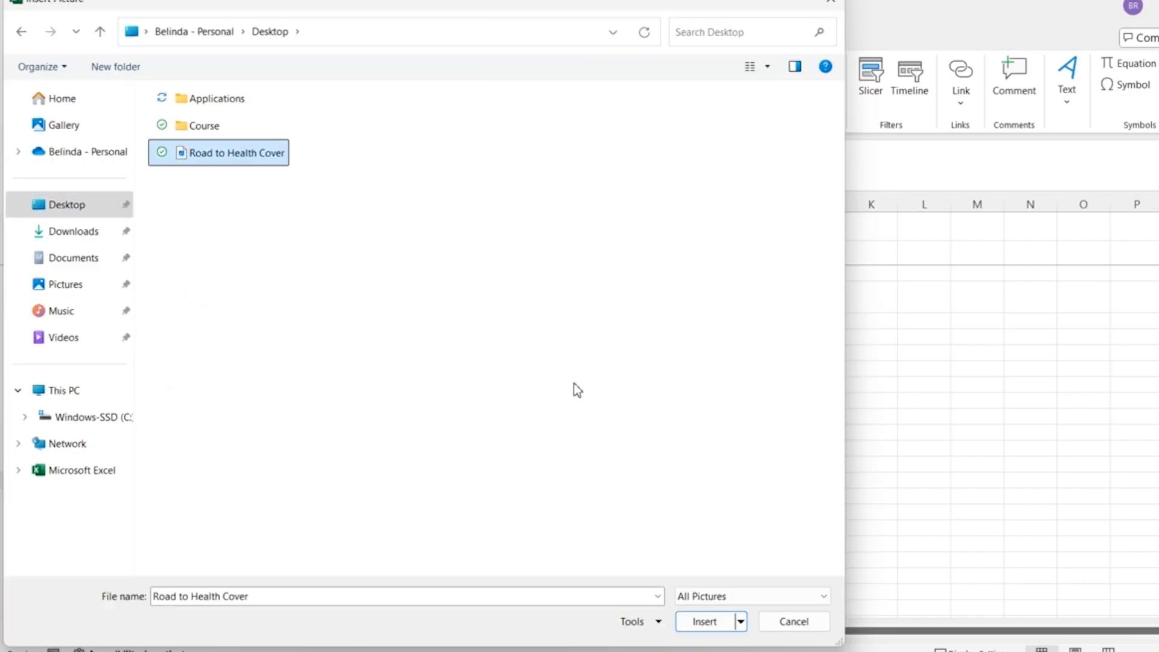
pyautogui.press('Return')
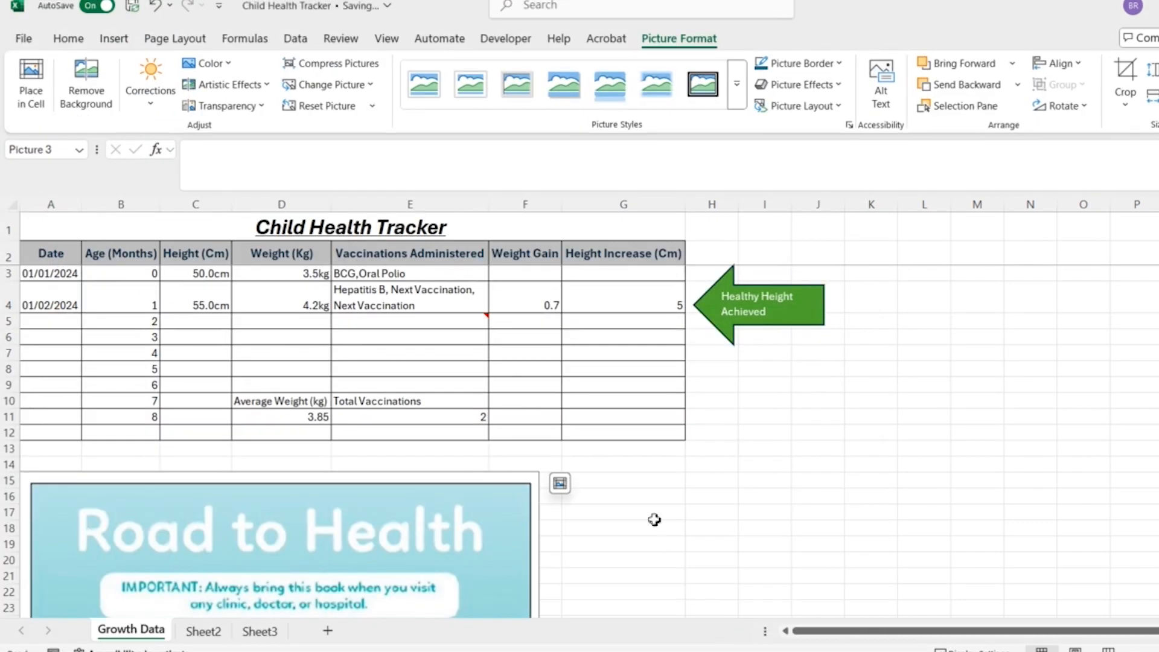
# - Search online pictures for "growth chart" and insert the first result over the cells at I16
pyautogui.scroll(-6, 655, 521)
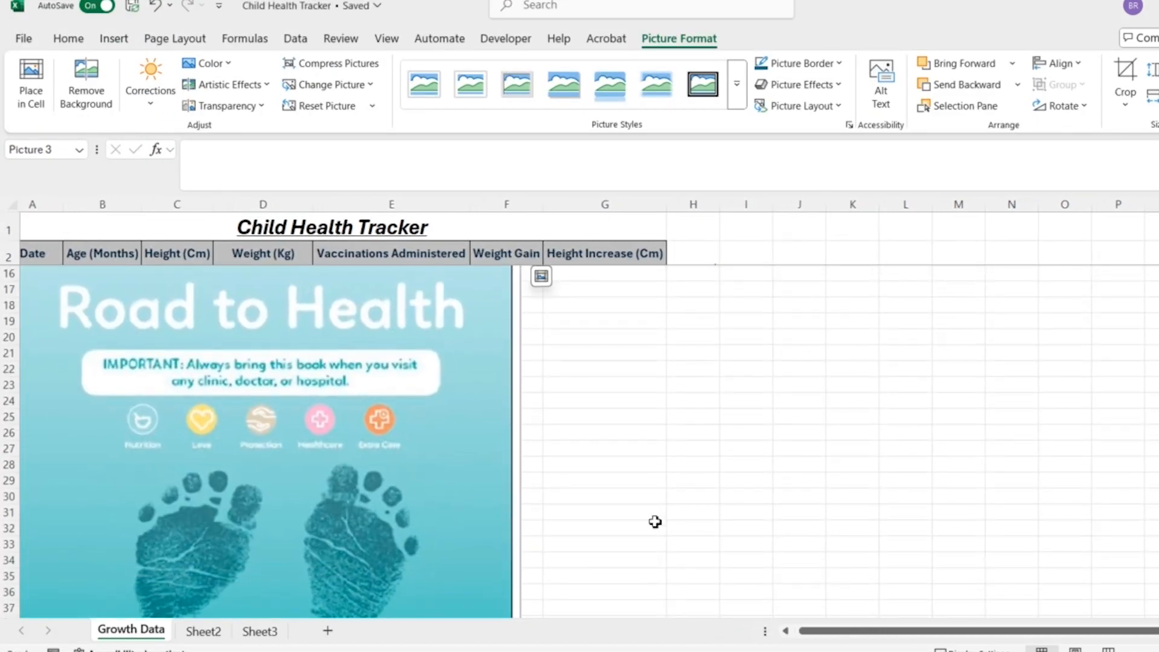
pyautogui.scroll(-1, 654, 522)
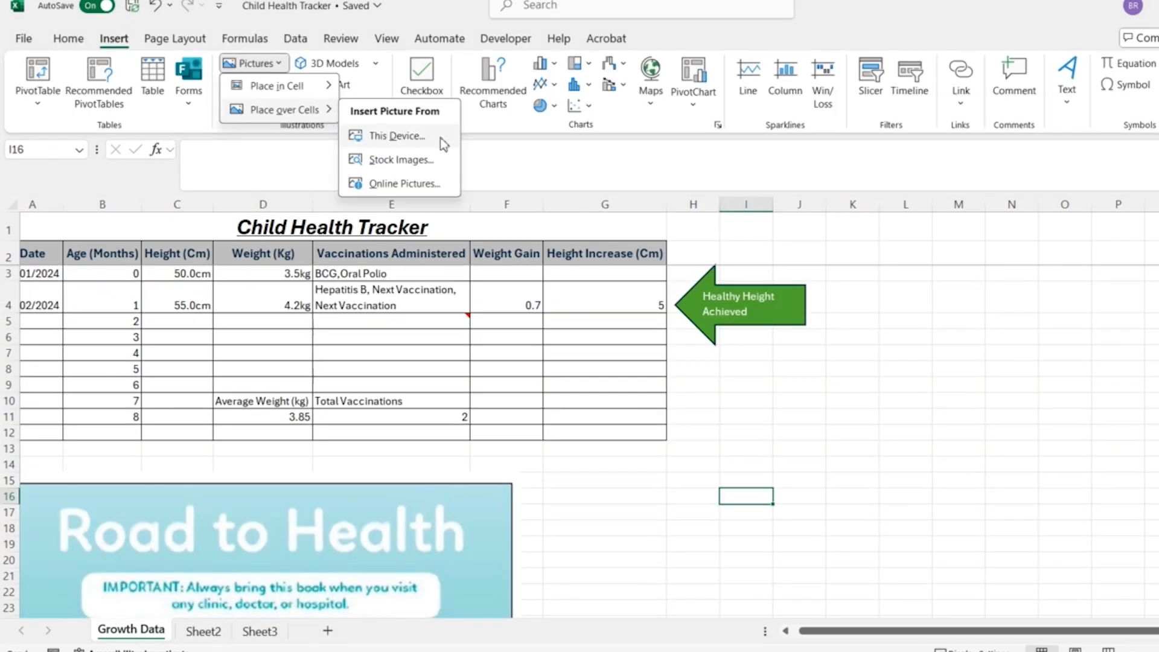
pyautogui.click(447, 187)
pyautogui.write('growth chart')
pyautogui.press('Return')
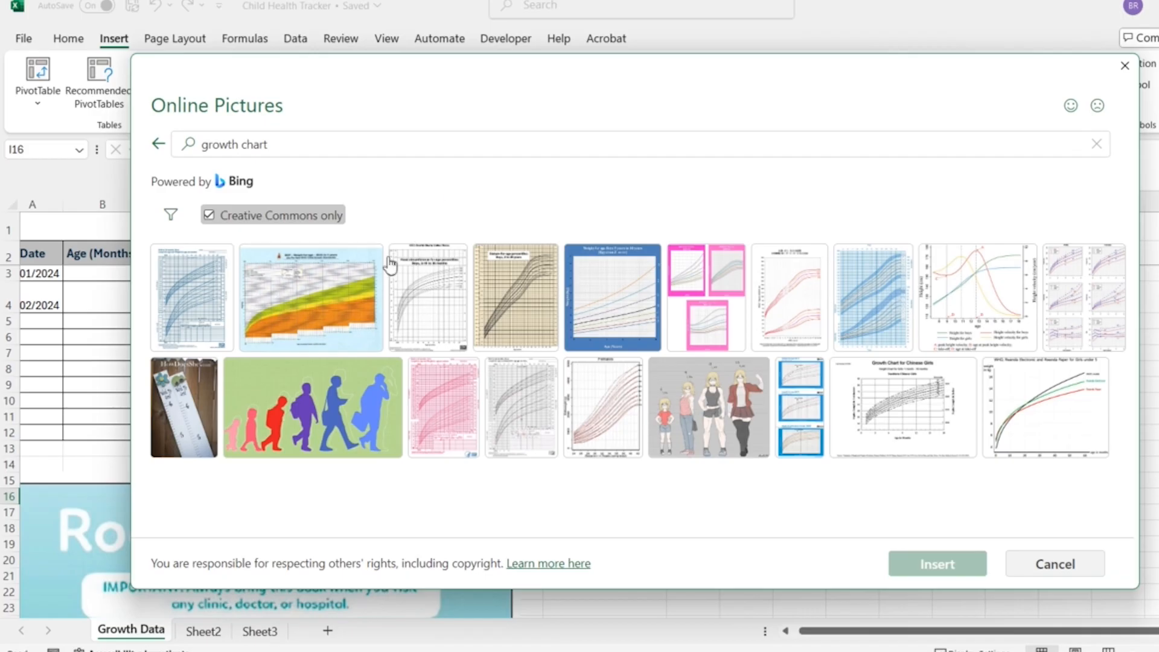
pyautogui.click(196, 333)
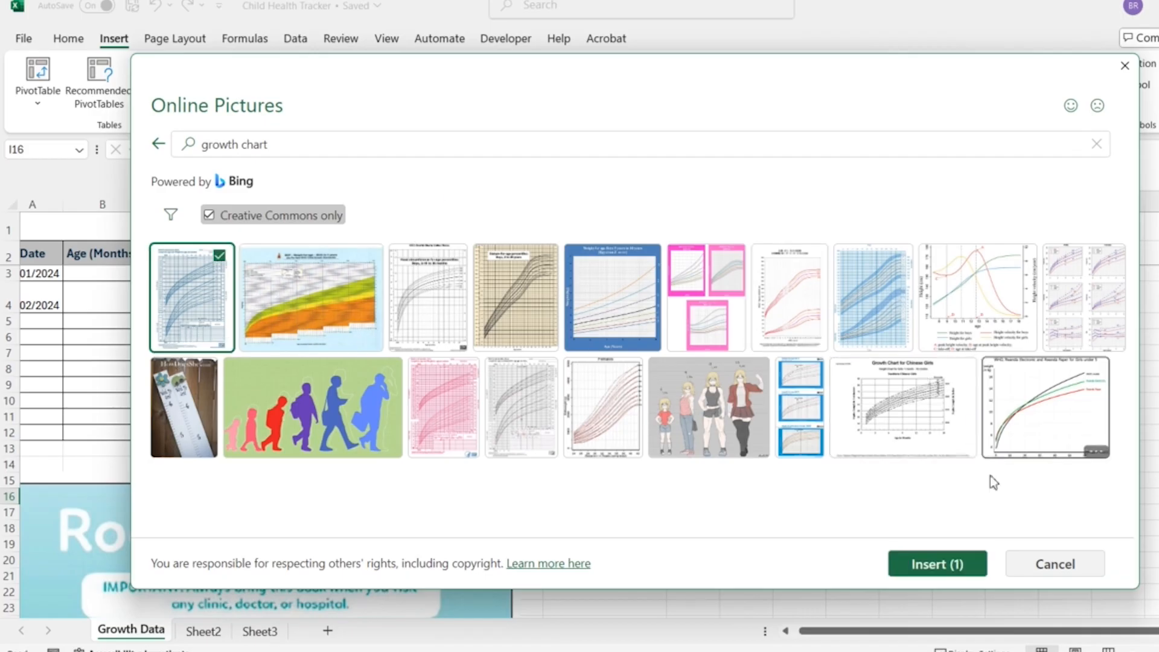
pyautogui.click(932, 563)
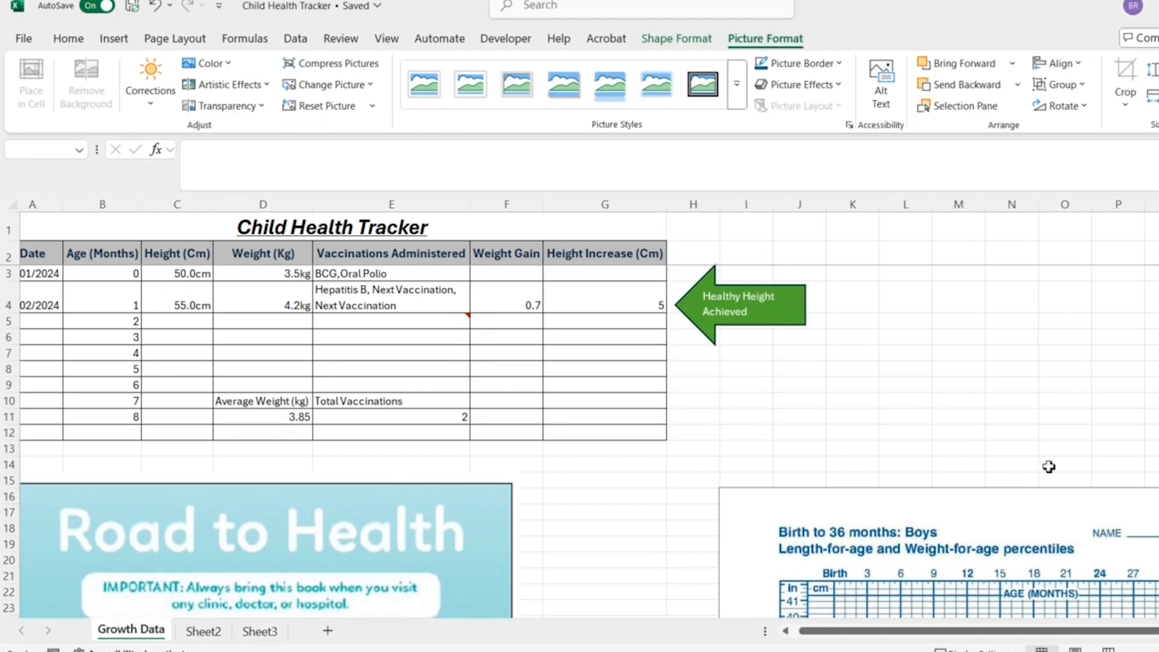
# - Shrink the Road to Health picture and move it up to just below the tracker table
pyautogui.scroll(-3, 1049, 467)
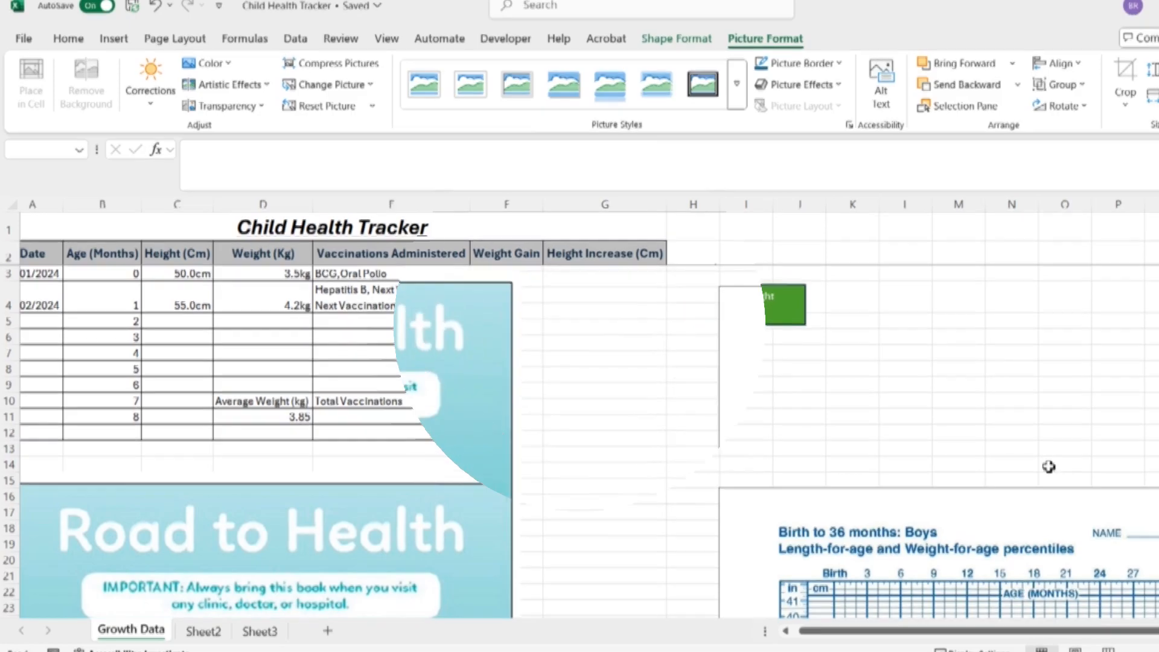
pyautogui.click(377, 409)
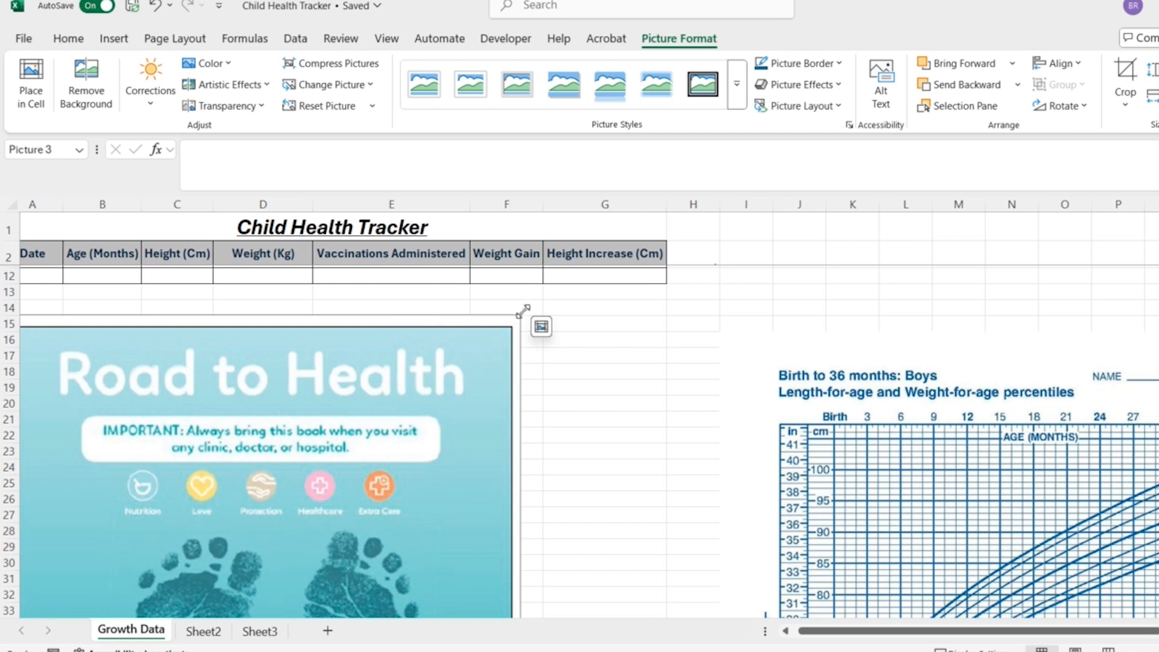
pyautogui.moveTo(519, 315)
pyautogui.mouseDown()
pyautogui.moveTo(529, 311)
pyautogui.moveTo(288, 546)
pyautogui.mouseUp()
pyautogui.moveTo(230, 574)
pyautogui.mouseDown()
pyautogui.moveTo(233, 391)
pyautogui.moveTo(252, 318)
pyautogui.mouseUp()
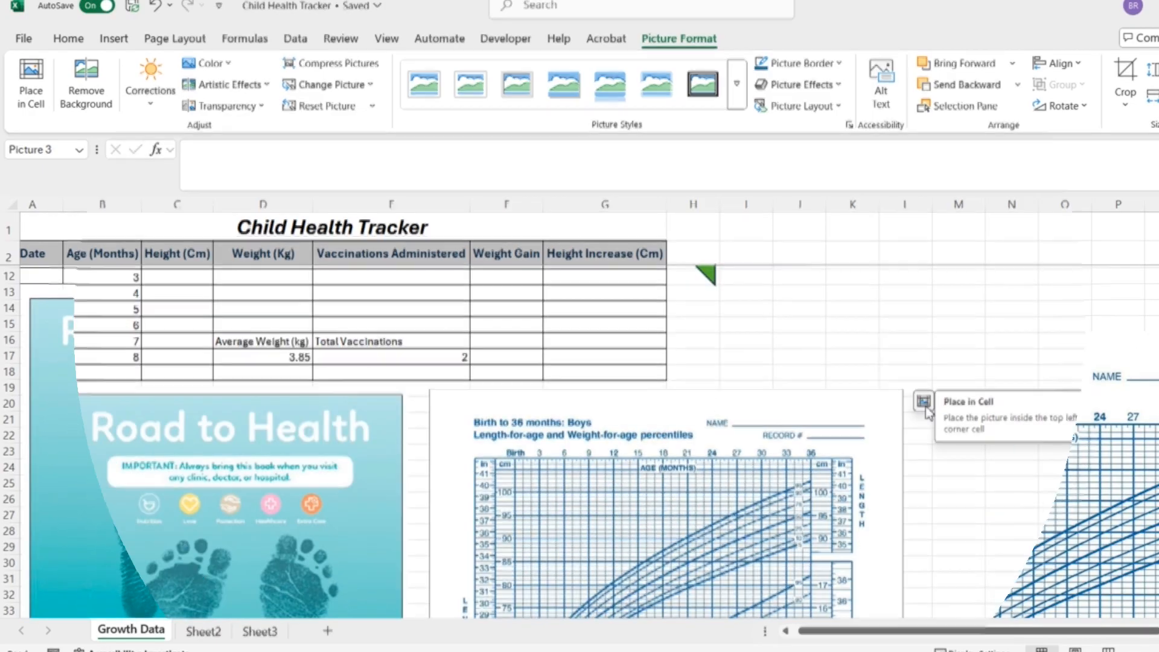
# - Bring the growth chart picture to the front
pyautogui.rightClick(843, 412)
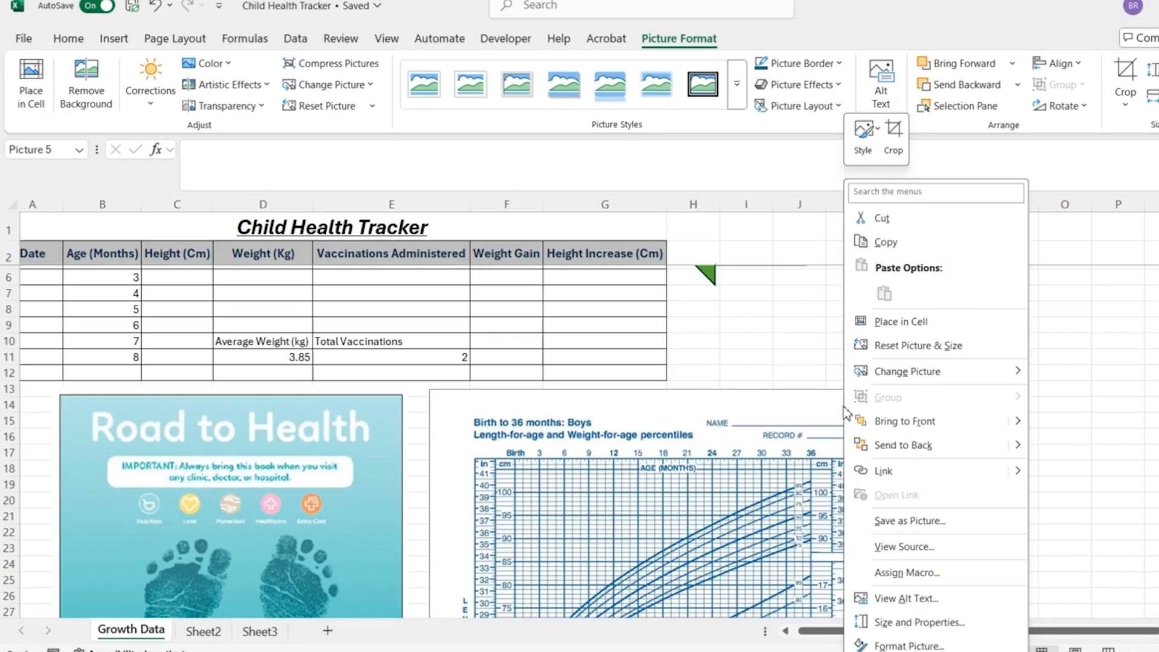
pyautogui.click(908, 423)
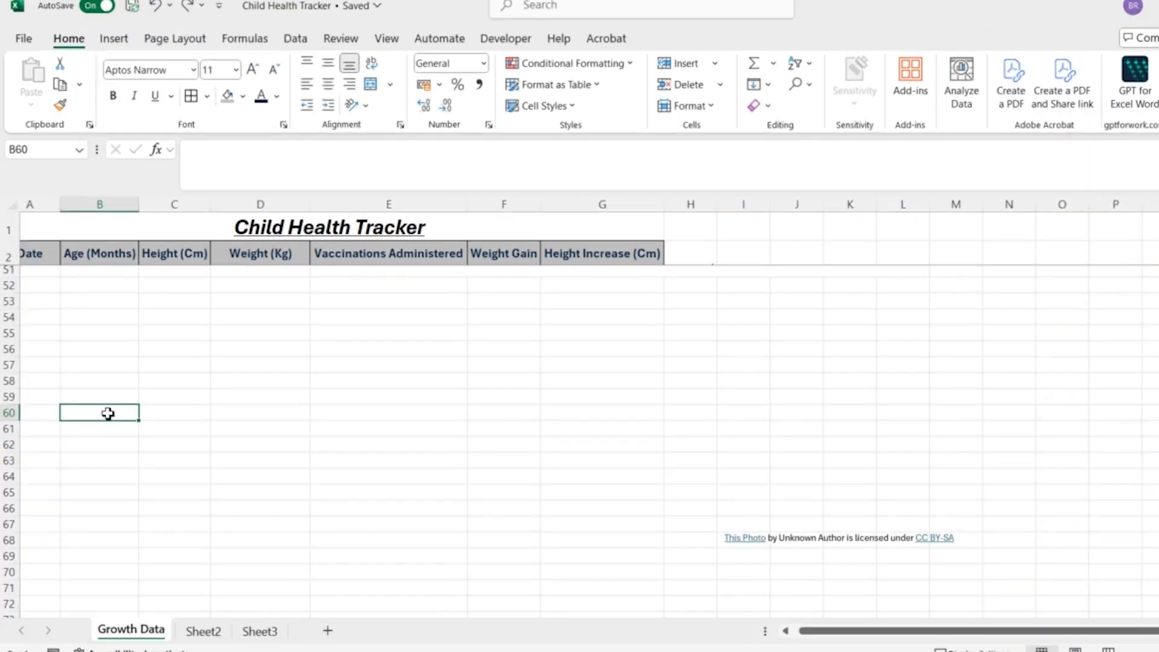
# - Insert a SmartArt graphic over the cells using the first layout in the Process category, three boxes linked by arrows
pyautogui.click(135, 43)
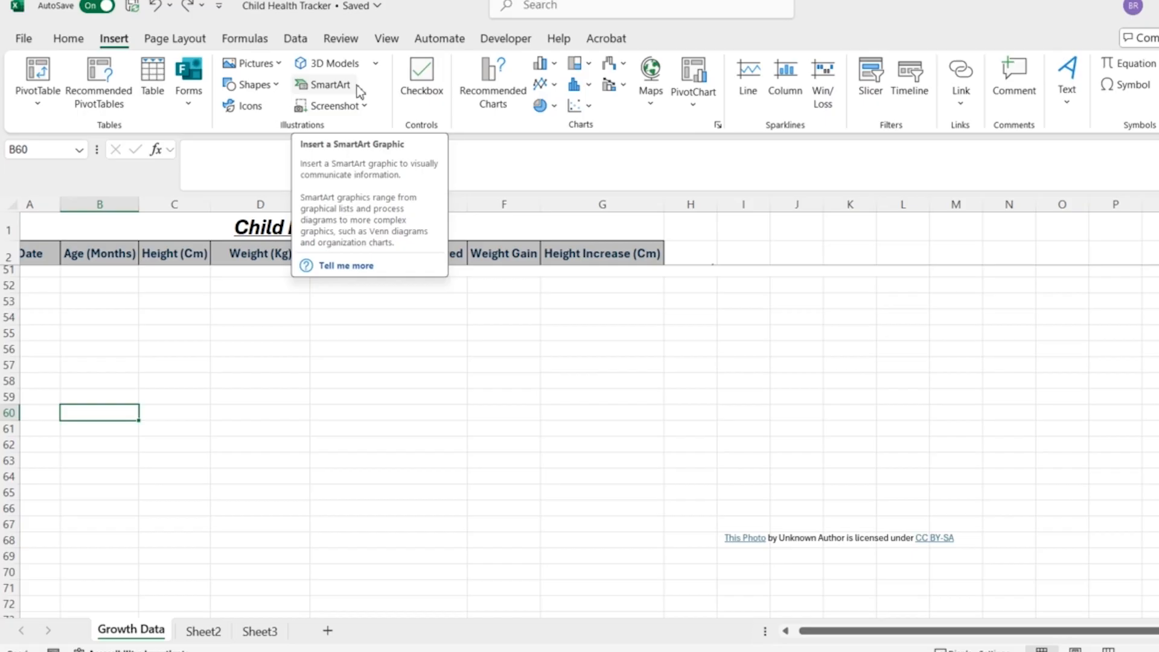
pyautogui.click(357, 85)
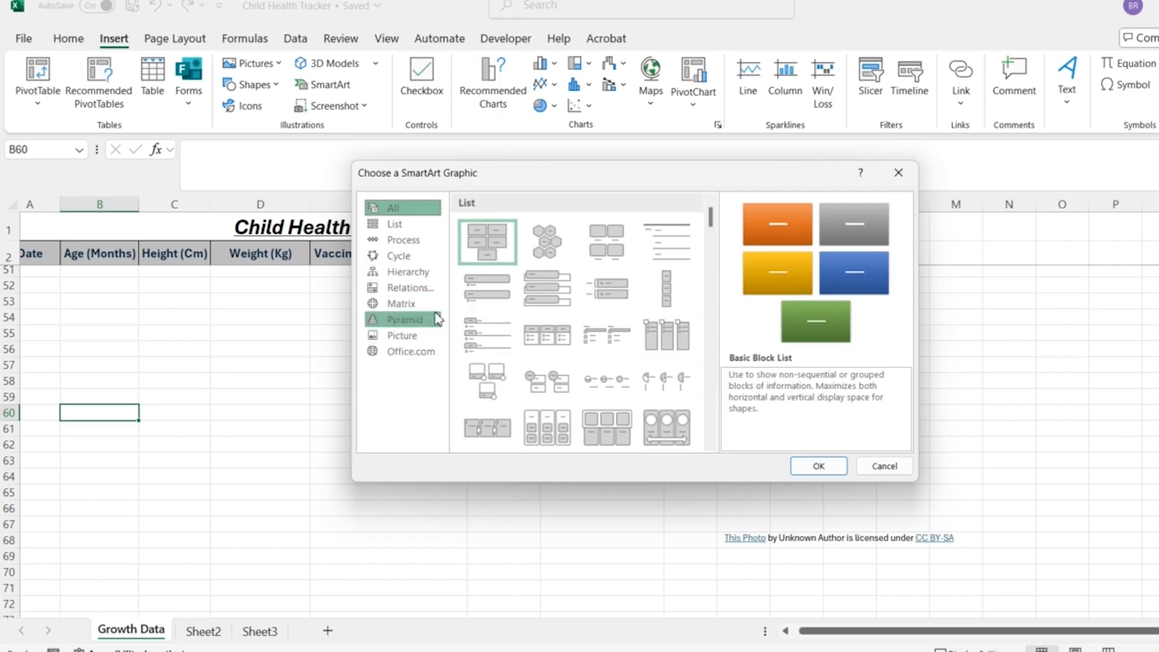
pyautogui.click(435, 250)
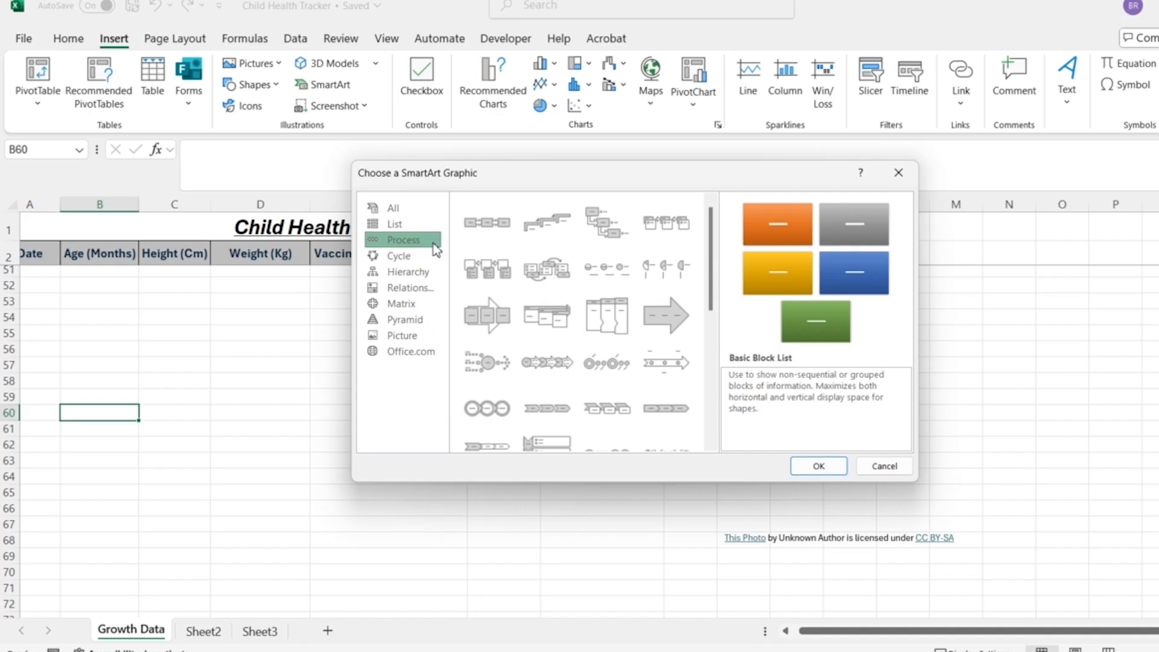
pyautogui.click(482, 238)
pyautogui.click(841, 473)
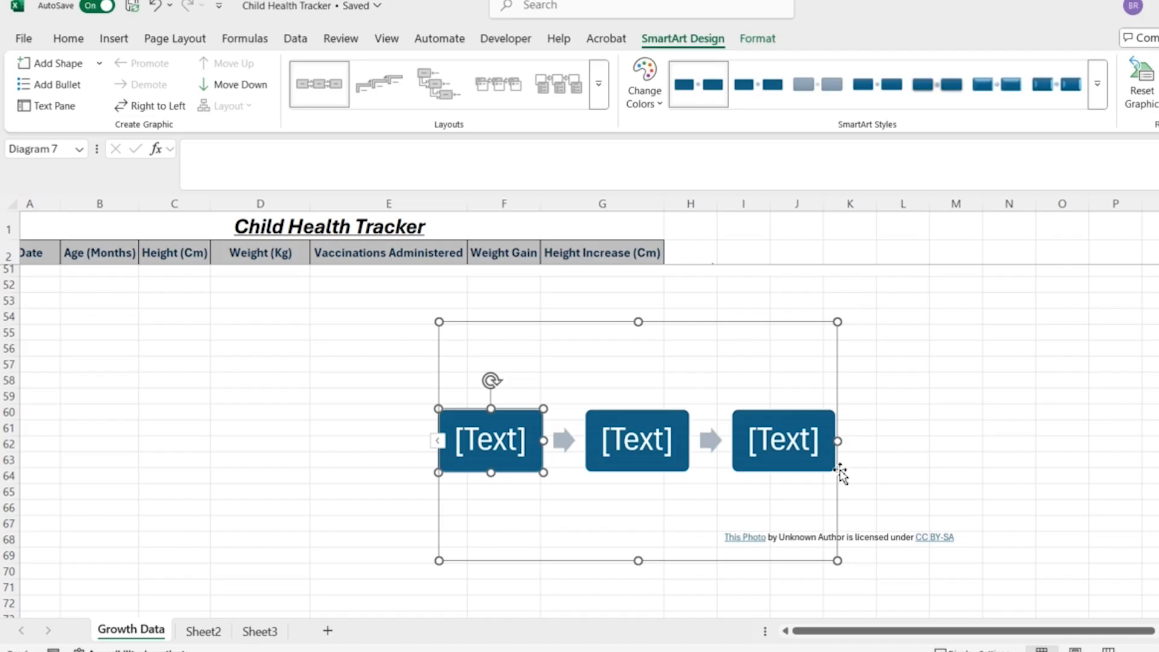
pyautogui.click(901, 477)
# - Label the three SmartArt boxes in order as "Birth", "6 Weeks" and "10 Weeks"
pyautogui.click(500, 444)
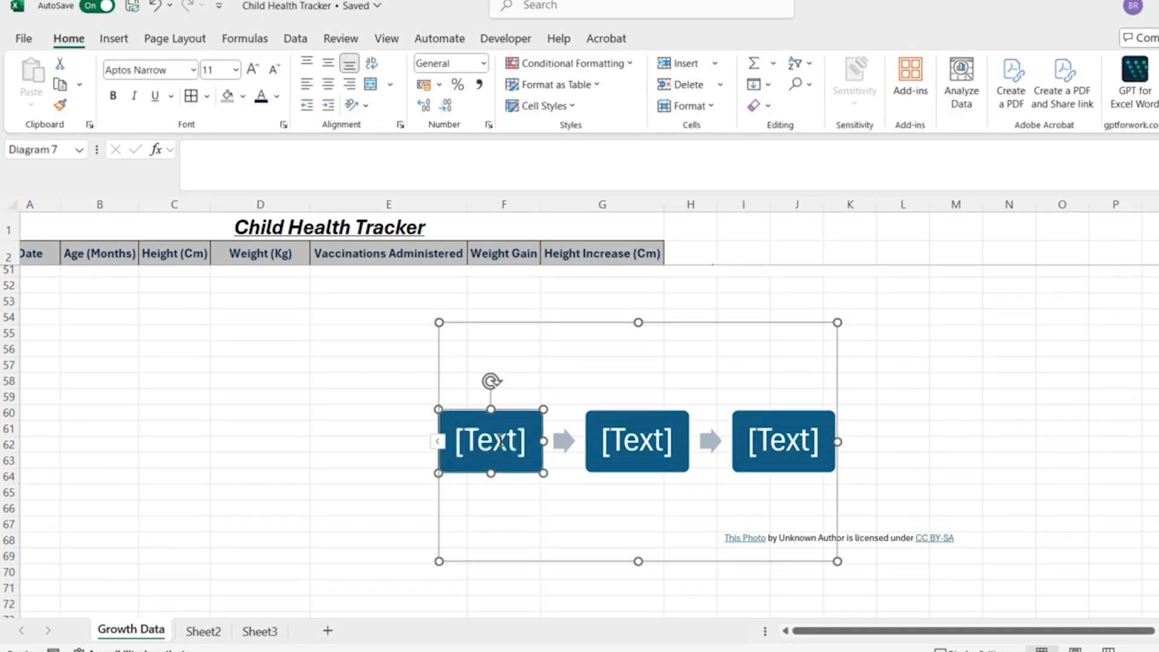
pyautogui.click(499, 444)
pyautogui.write('Birth')
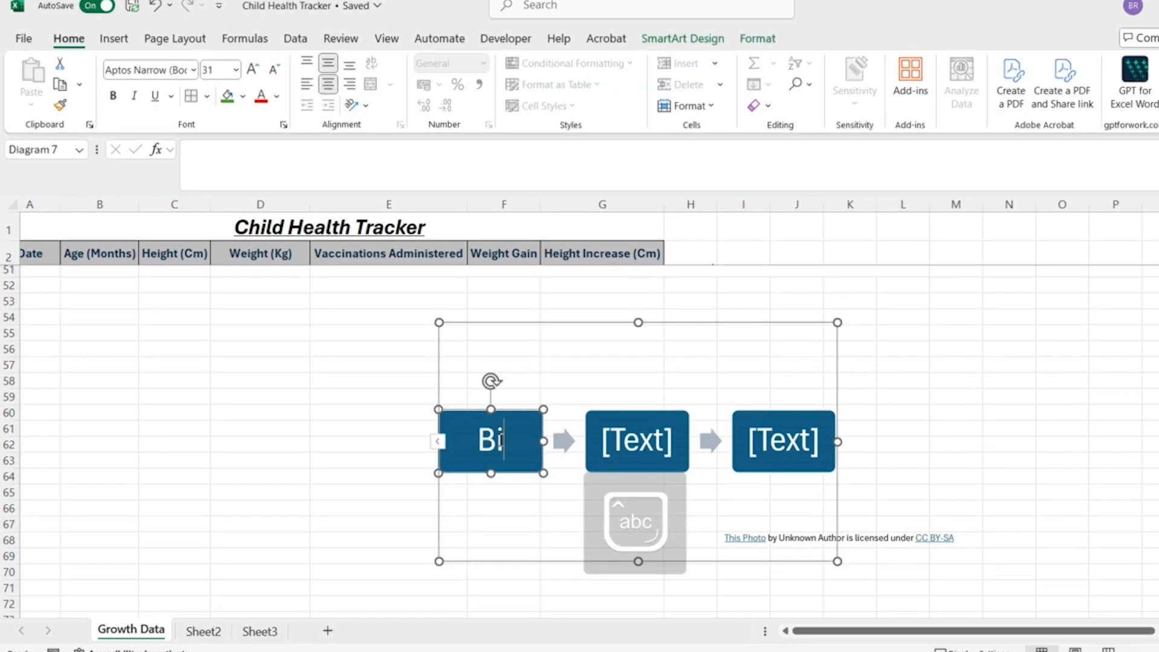
pyautogui.click(634, 450)
pyautogui.write('6 Weeks')
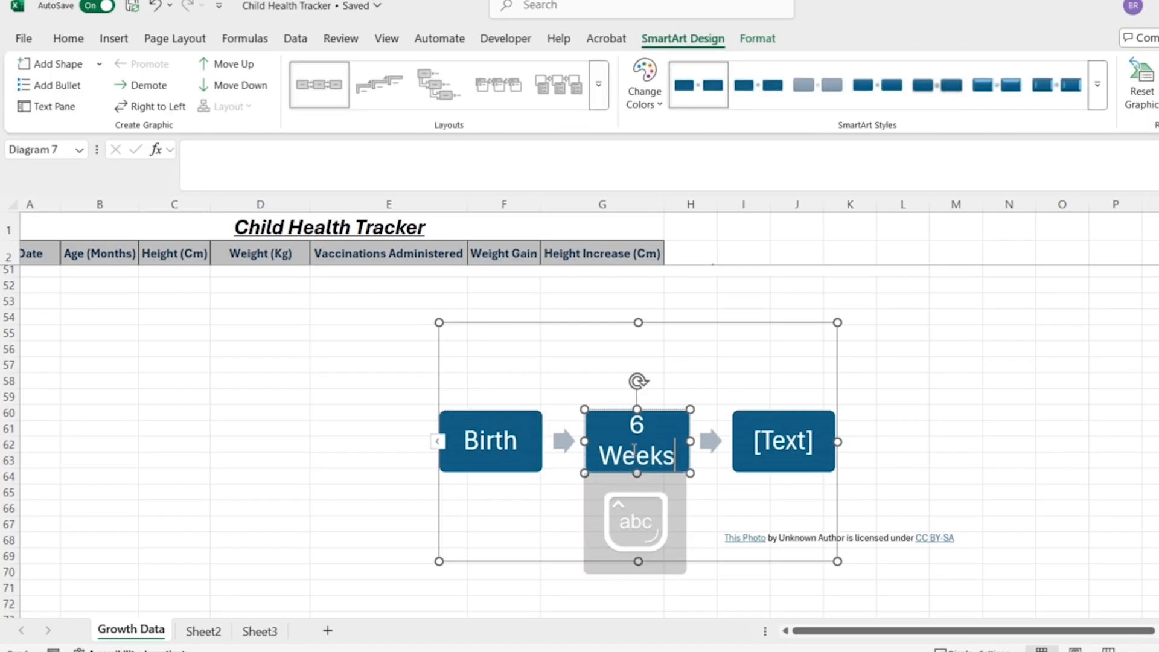
pyautogui.click(783, 440)
pyautogui.write('10 Weeks')
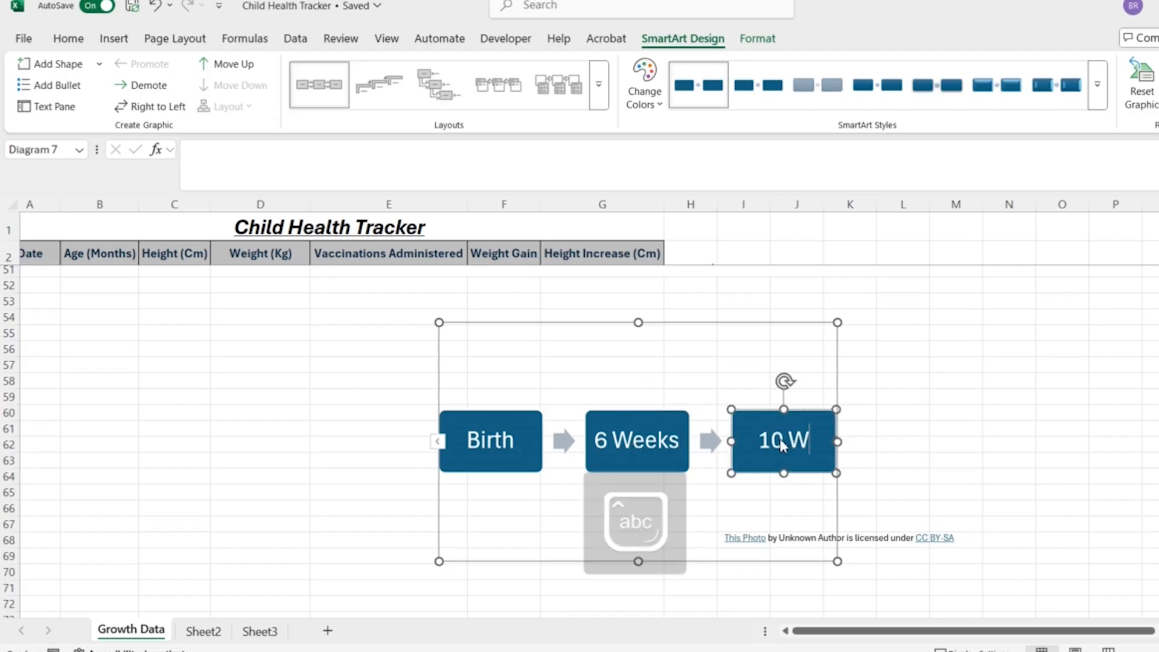
pyautogui.click(899, 447)
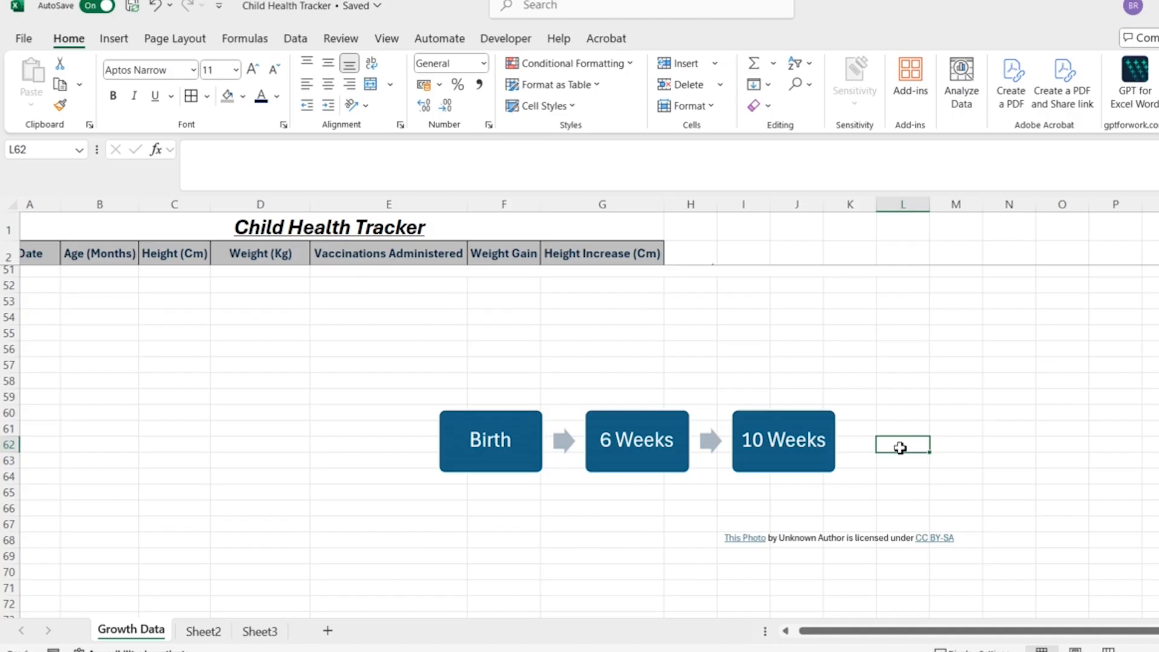
# - Recolor the SmartArt graphic with the first Colorful color variation
pyautogui.click(782, 425)
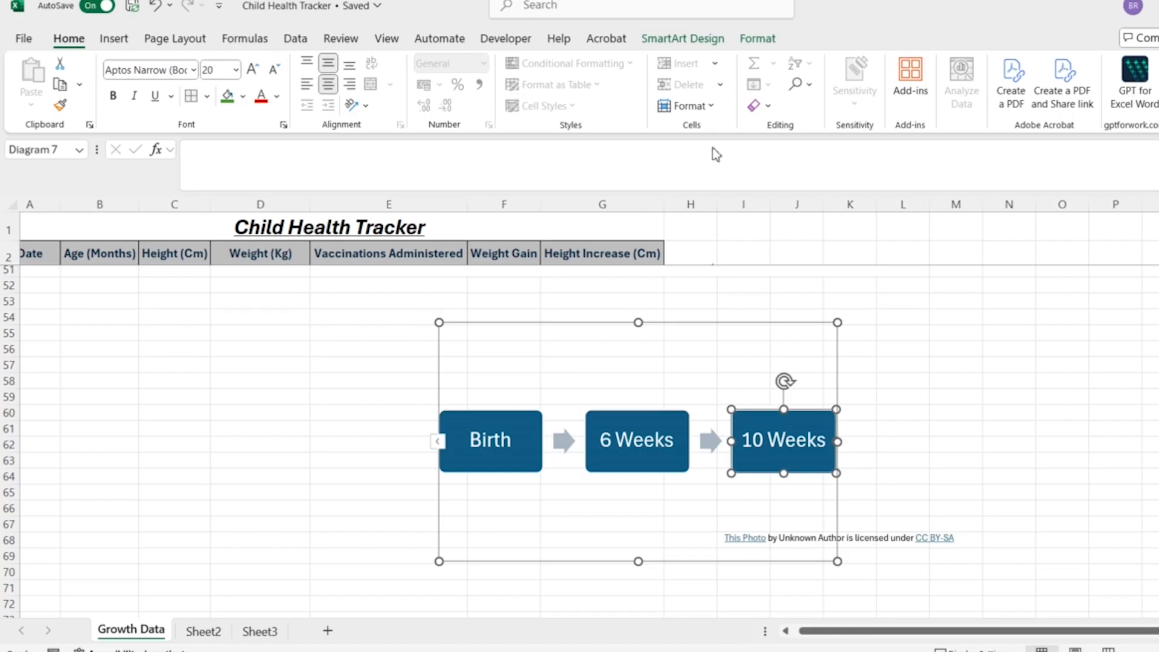
pyautogui.click(705, 43)
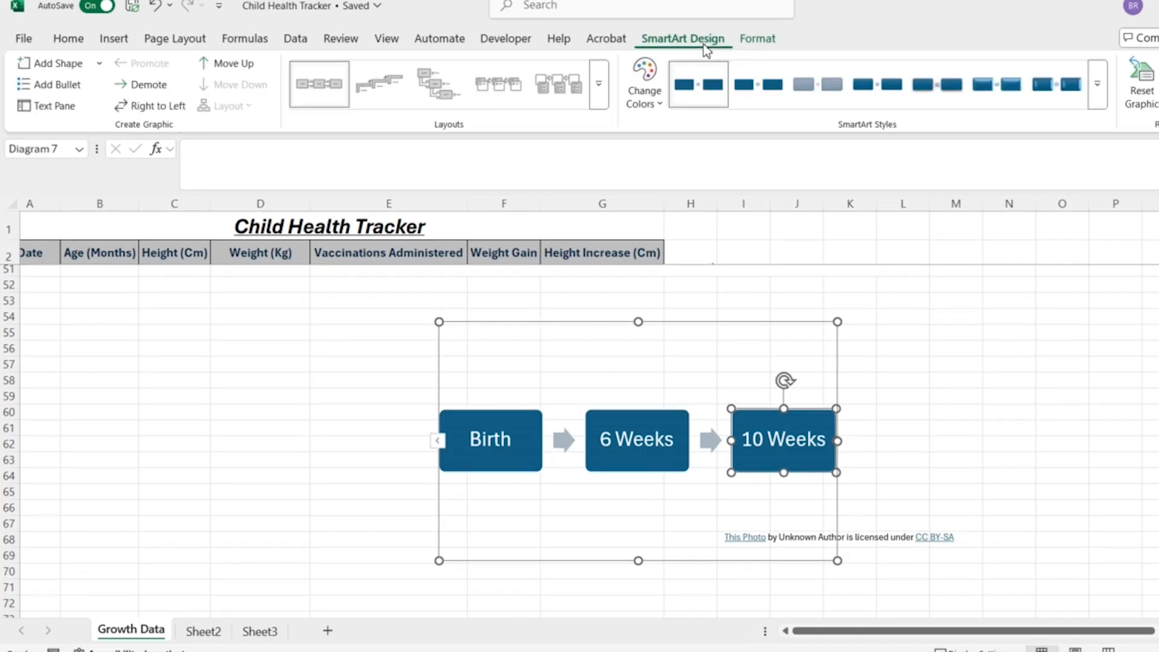
pyautogui.click(664, 109)
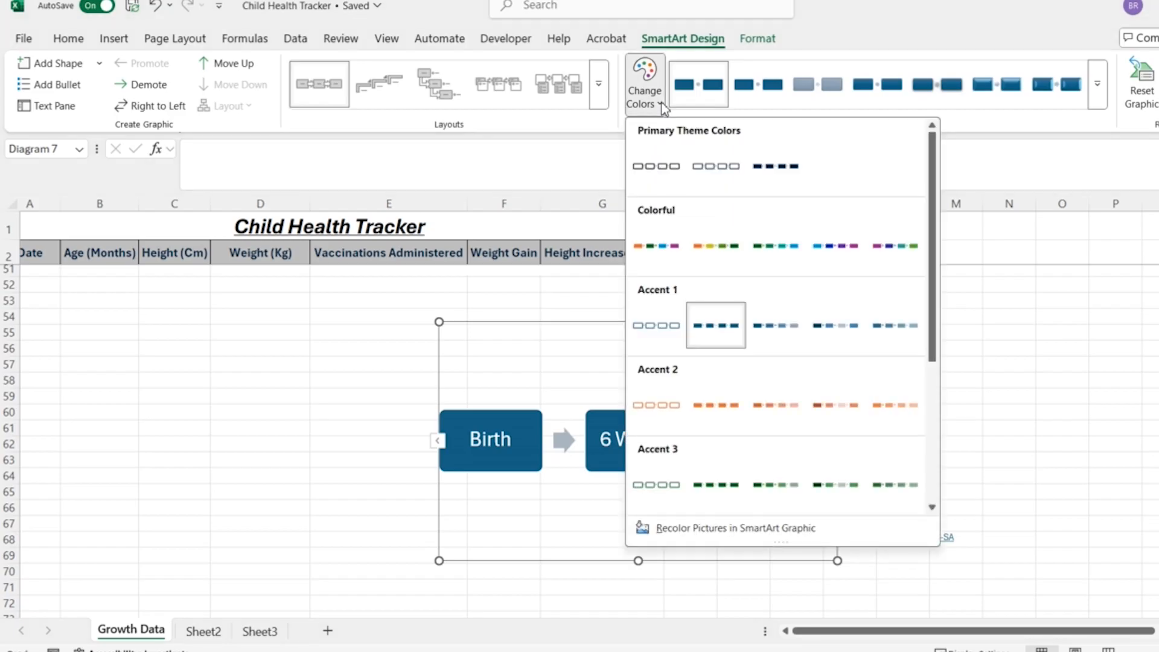
pyautogui.click(664, 257)
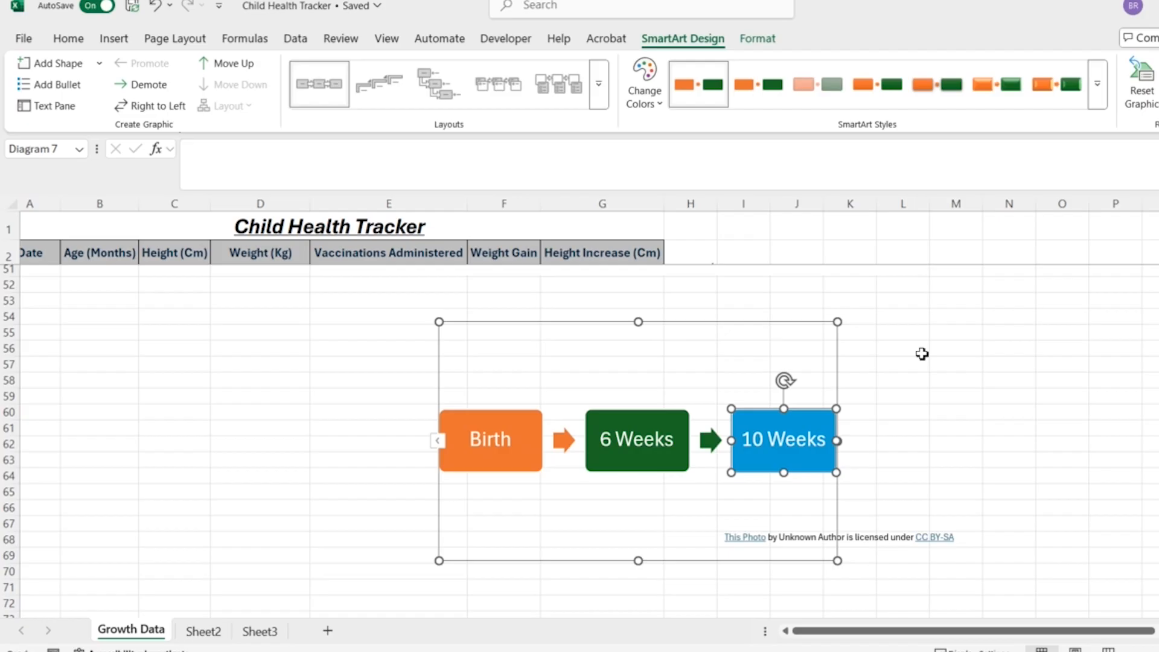
# - Add a shape labelled "12 Weeks" after the "10 Weeks" box and change the SmartArt graphic to the rising staircase layout
pyautogui.click(104, 64)
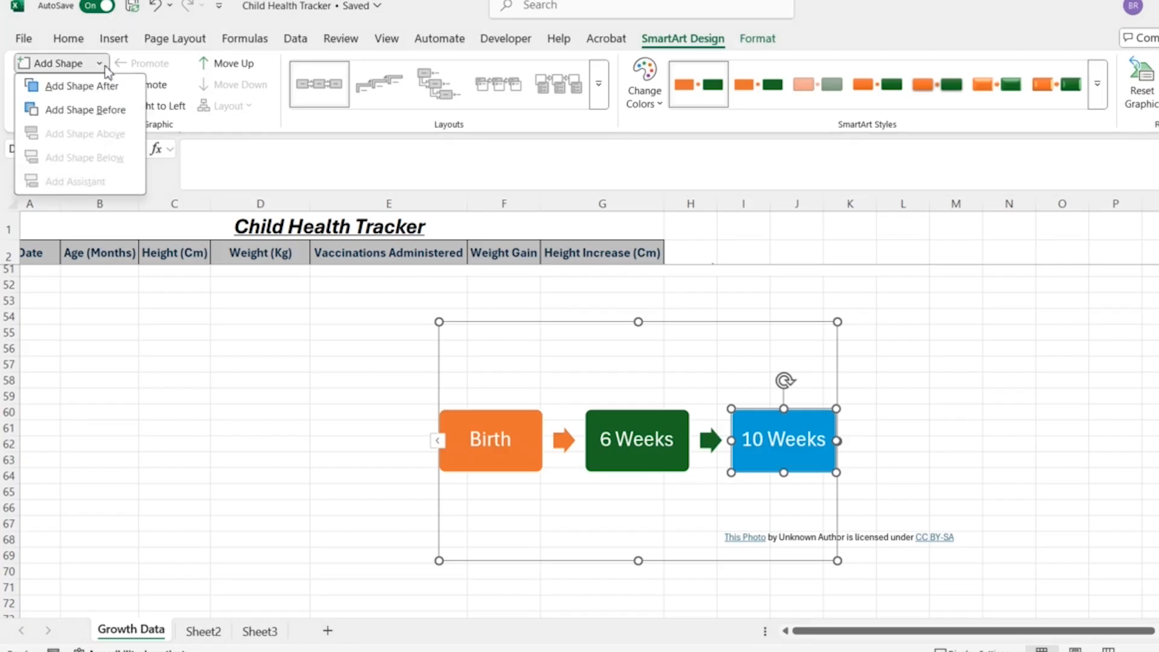
pyautogui.click(123, 91)
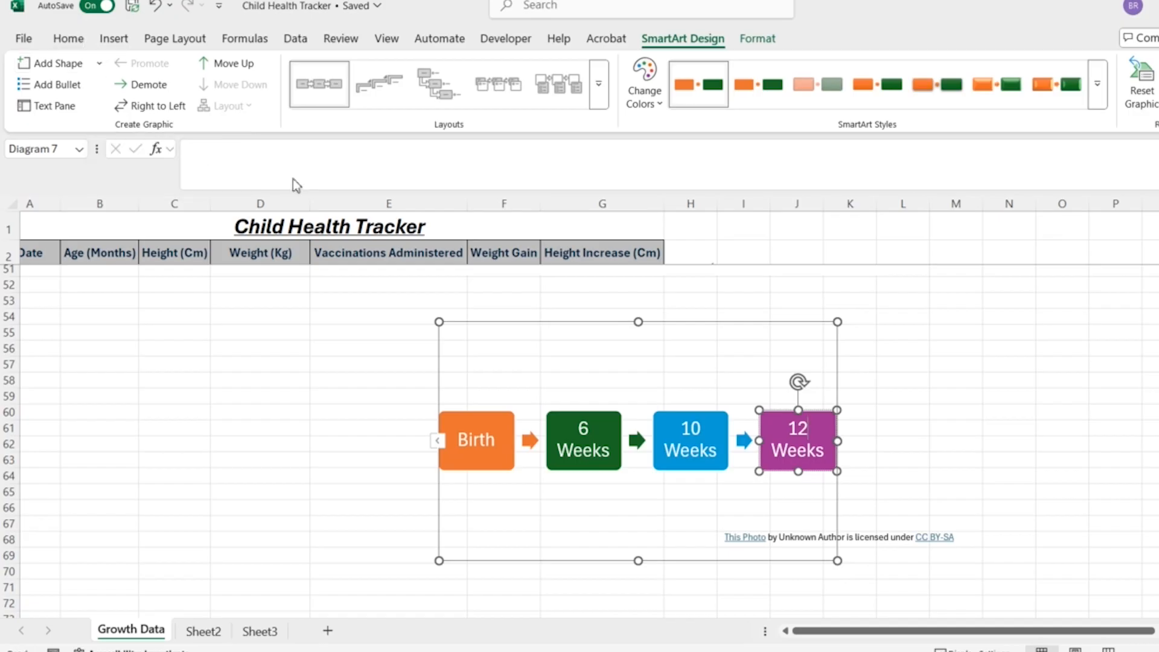
pyautogui.click(396, 104)
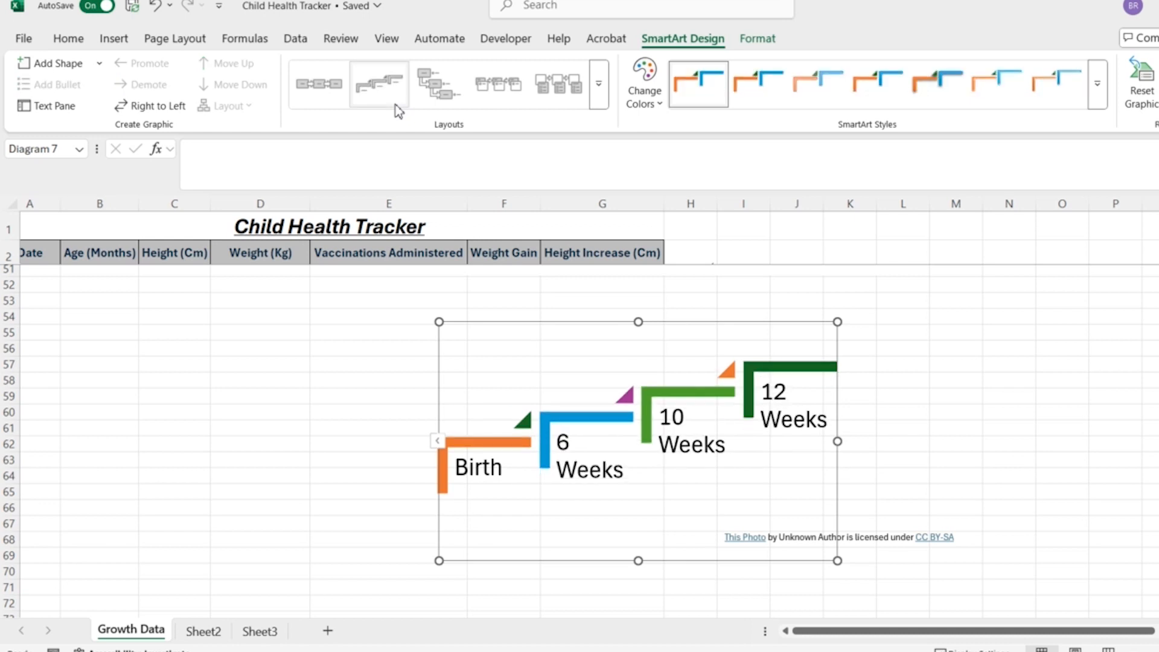